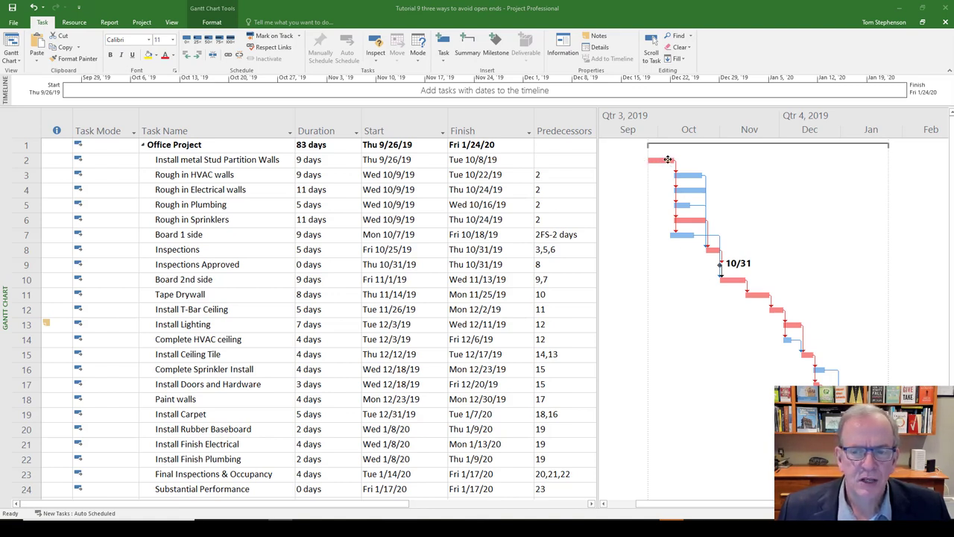
- Set the duration of the Rough in Electrical walls task to 10 days
mouse_move(668, 160)
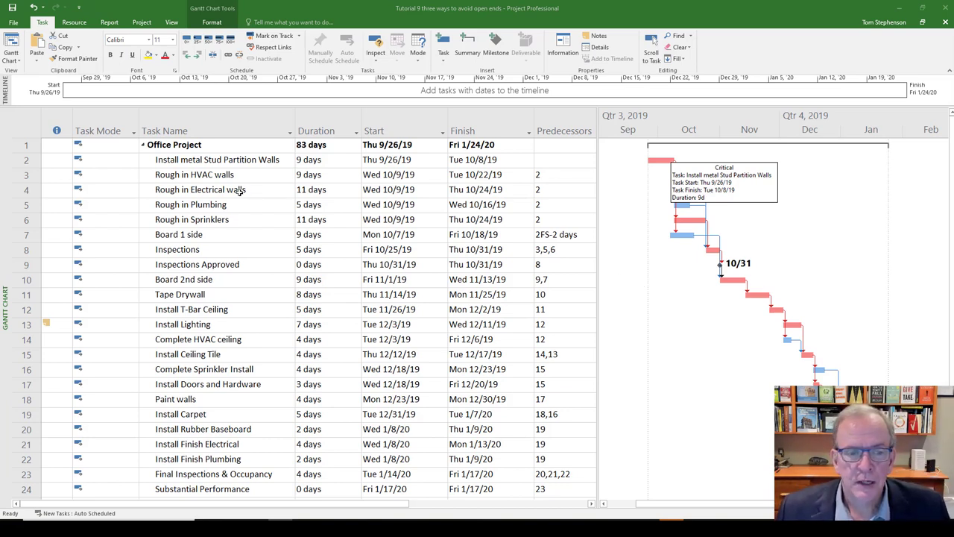
left_click(200, 190)
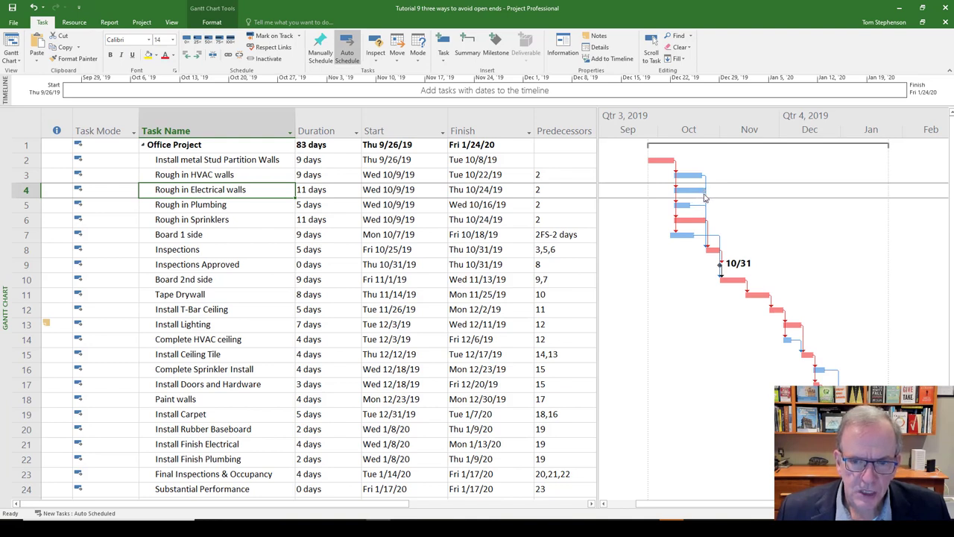
left_click(354, 192)
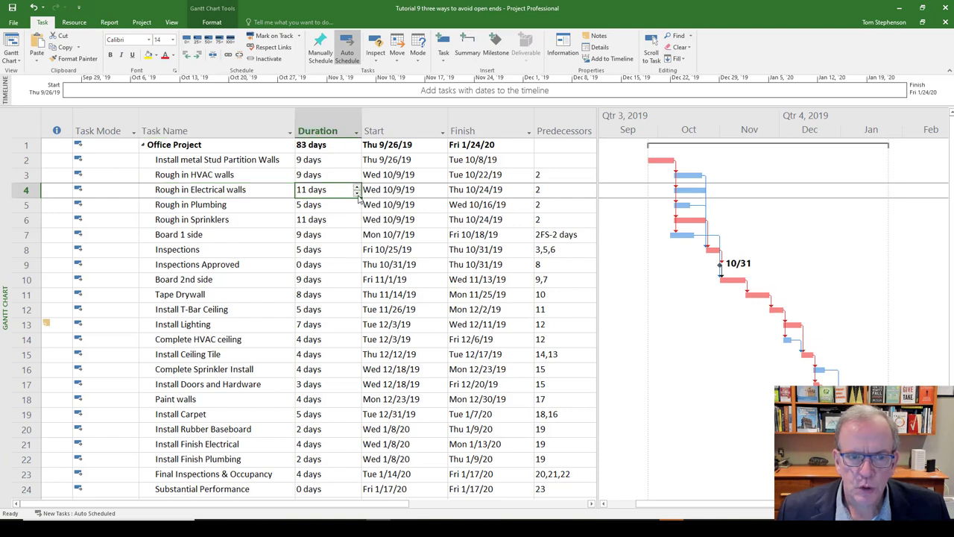
left_click(357, 194)
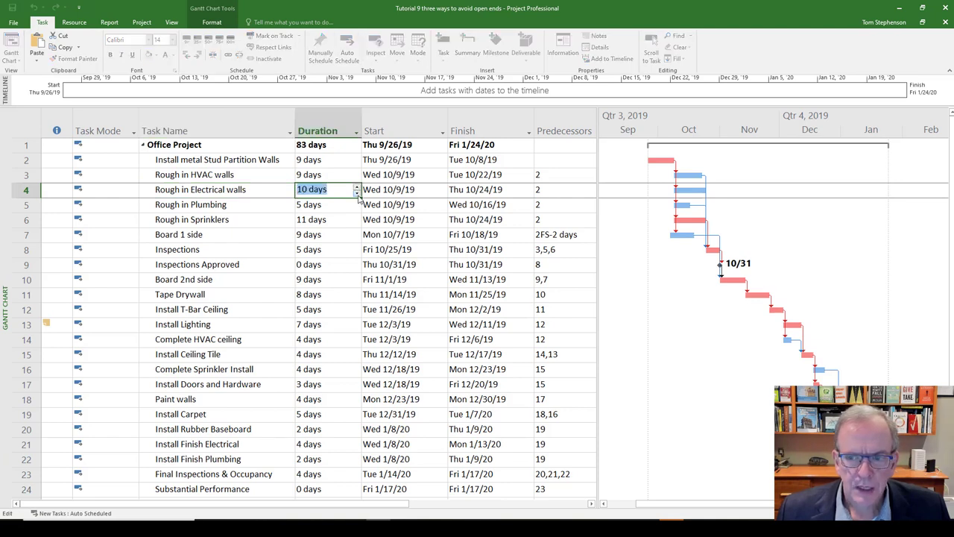
left_click(341, 205)
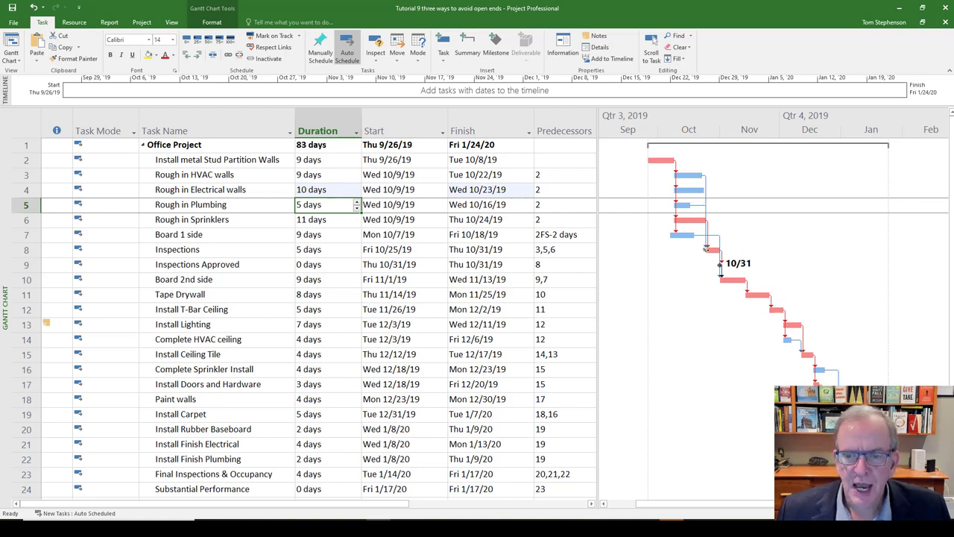
- Check the Inspections bar in the Gantt chart and set the Rough in Electrical walls duration back to 11 days
mouse_move(707, 249)
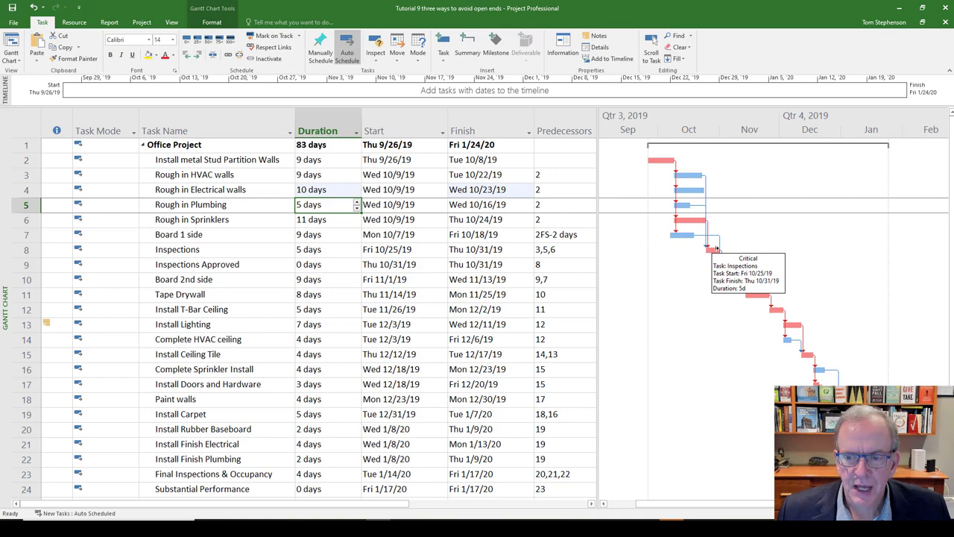
left_click(345, 191)
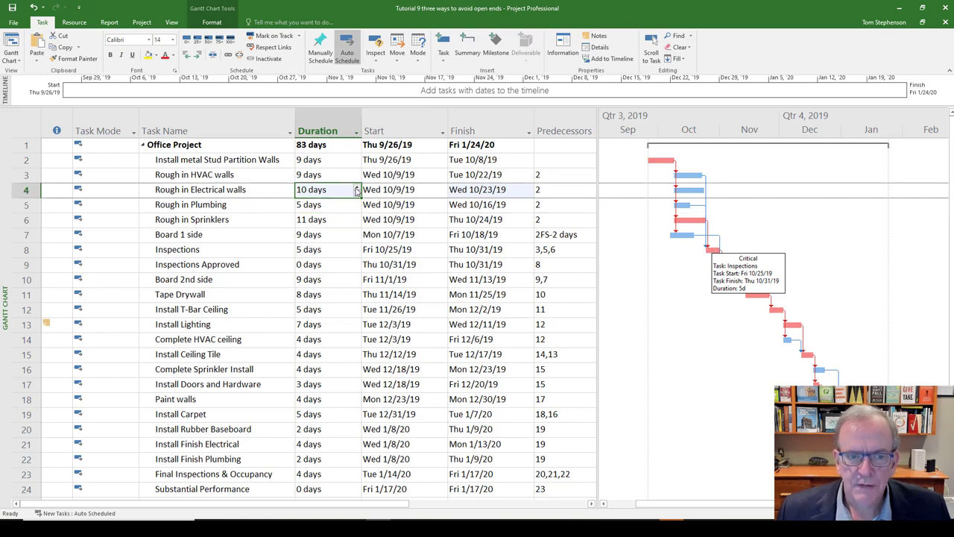
left_click(358, 186)
left_click(279, 217)
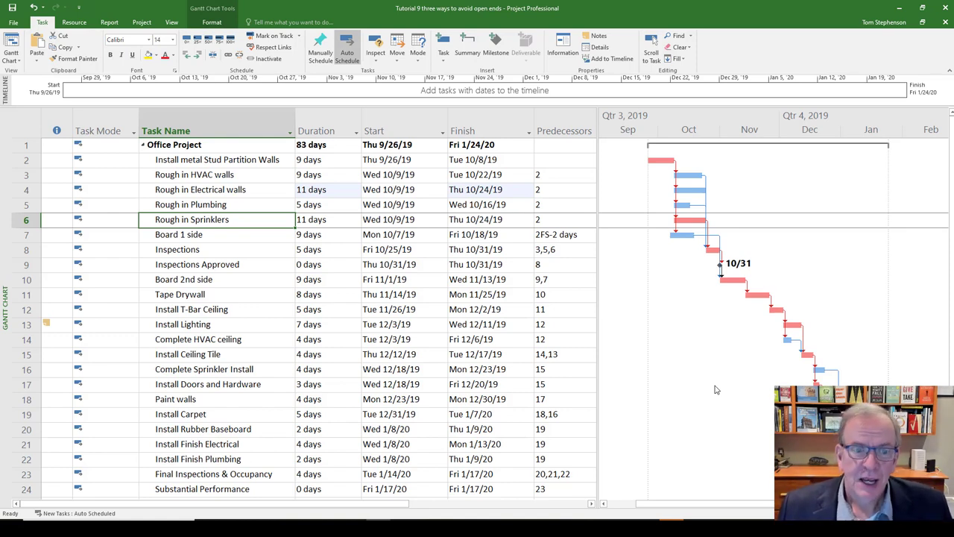
- Increase the Rough in Electrical walls duration to 17 days to test its effect on the schedule
left_click(347, 191)
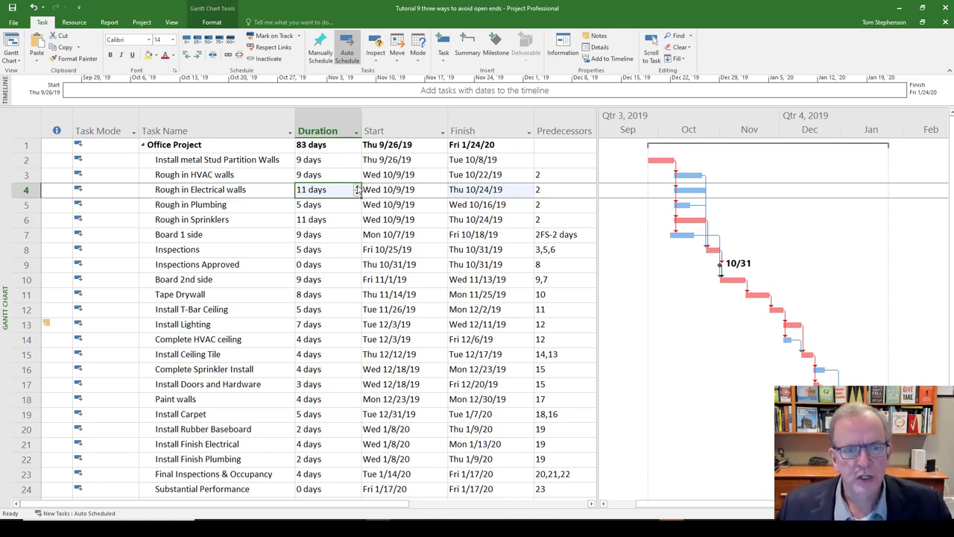
left_click(358, 187)
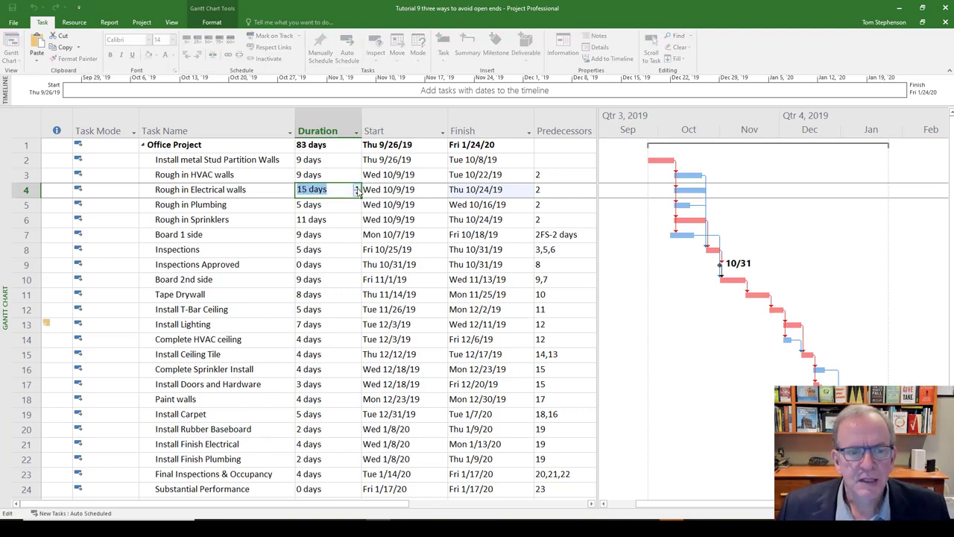
left_click(357, 188)
left_click(250, 234)
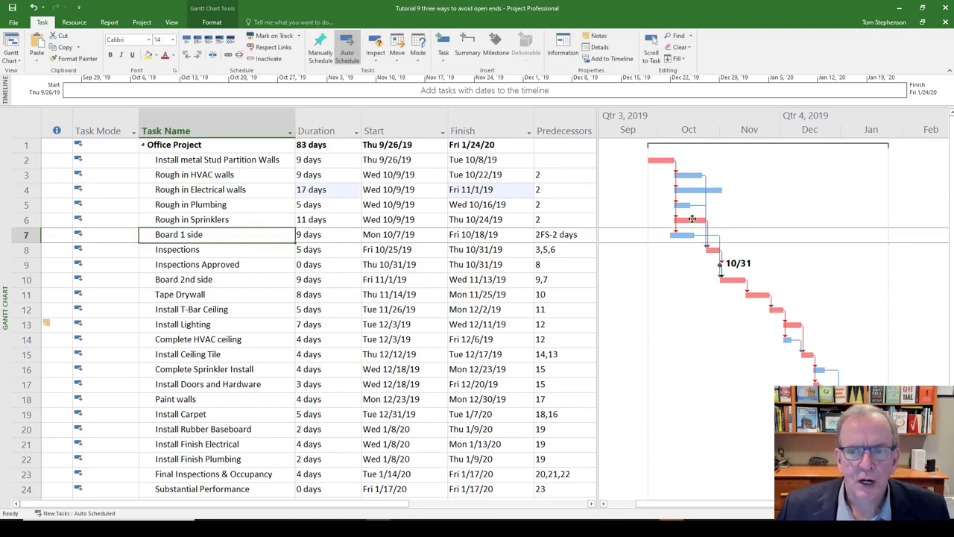
- Extend the Rough in Electrical walls duration further to 21 days
left_click(346, 190)
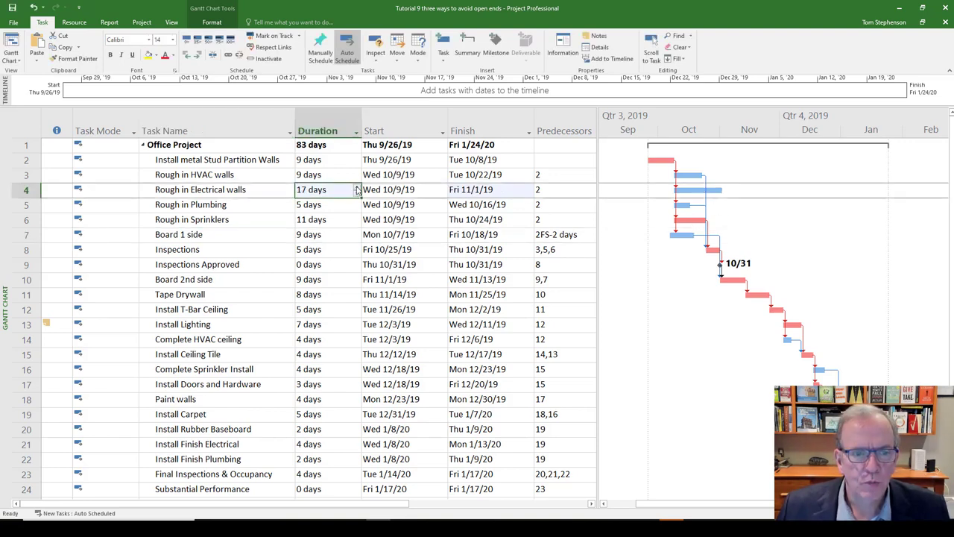
left_click(357, 187)
left_click(357, 187)
left_click(357, 187)
left_click(358, 187)
left_click(212, 235)
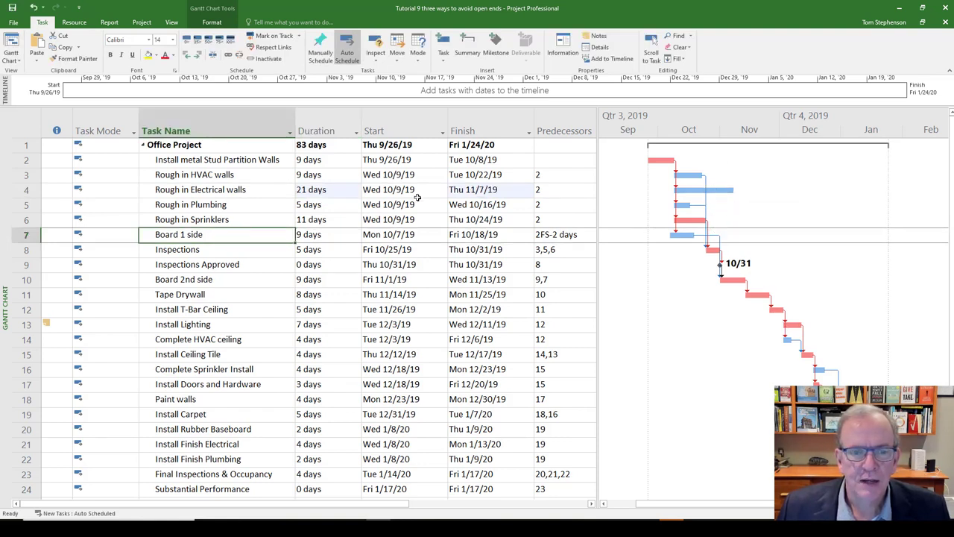
- Extend the Rough in Electrical walls duration to 28 days
left_click(326, 189)
left_click(357, 187)
left_click(357, 187)
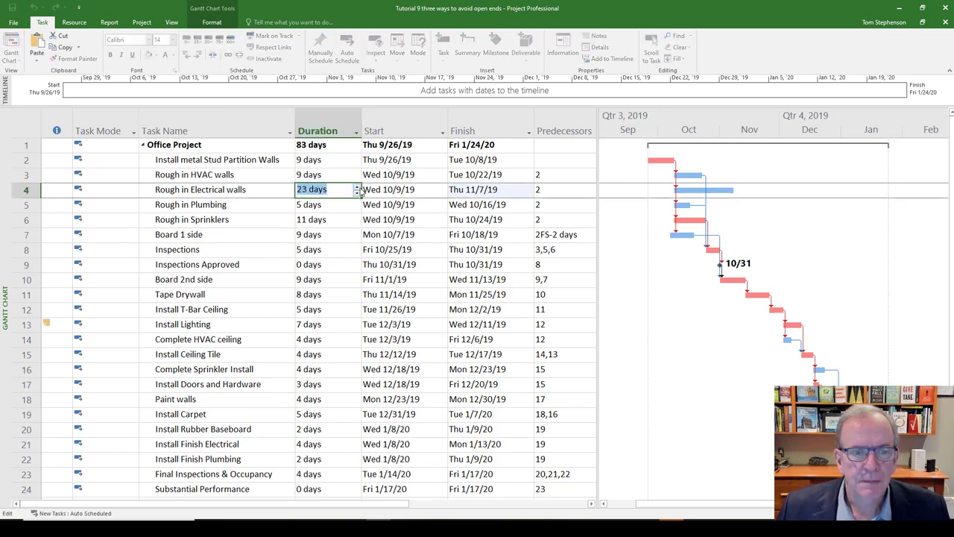
left_click(358, 191)
left_click(358, 191)
left_click(258, 221)
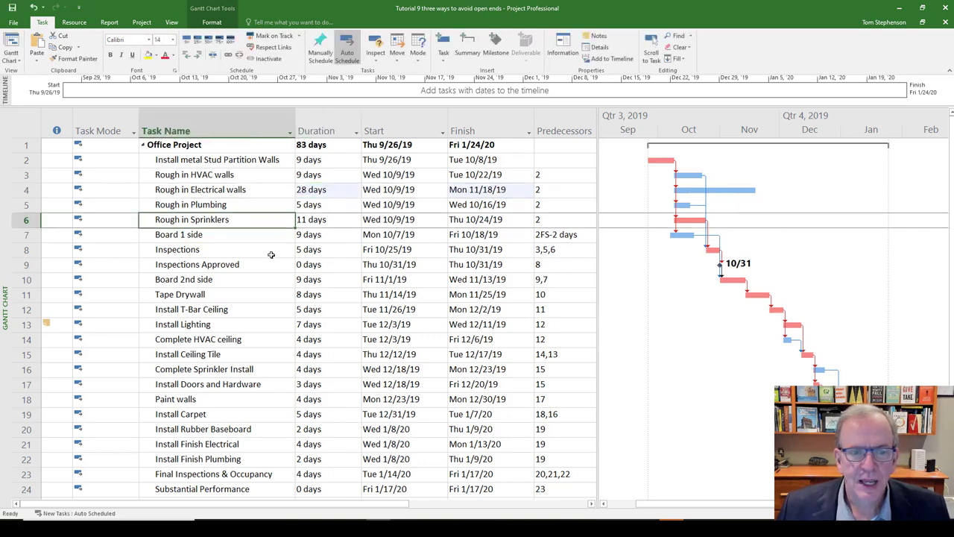
- Restore the Rough in Electrical walls duration to 11 days
left_click(328, 189)
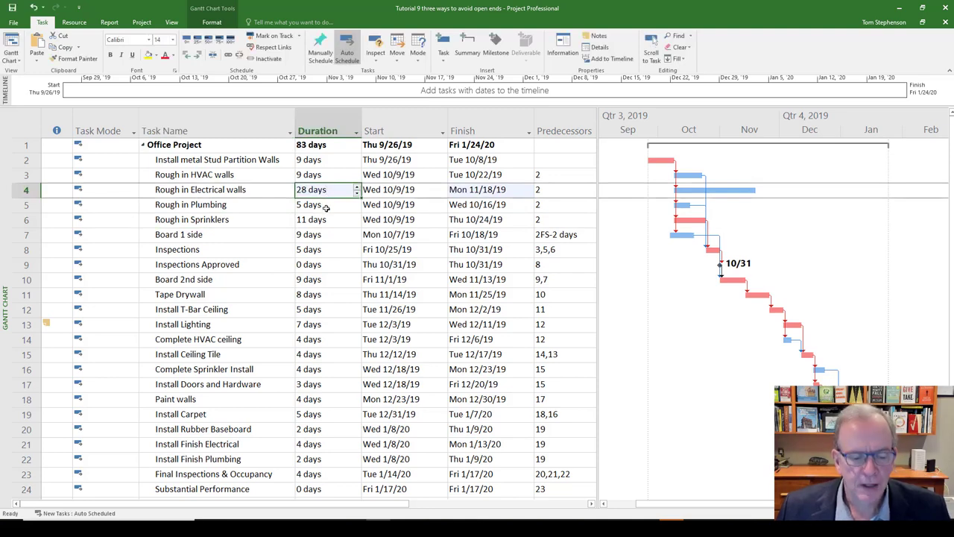
type("11")
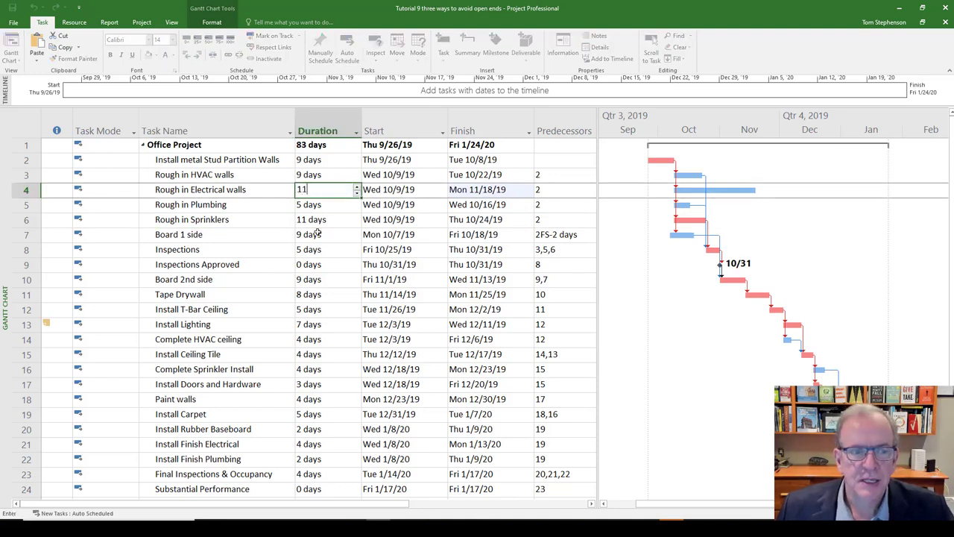
left_click(228, 248)
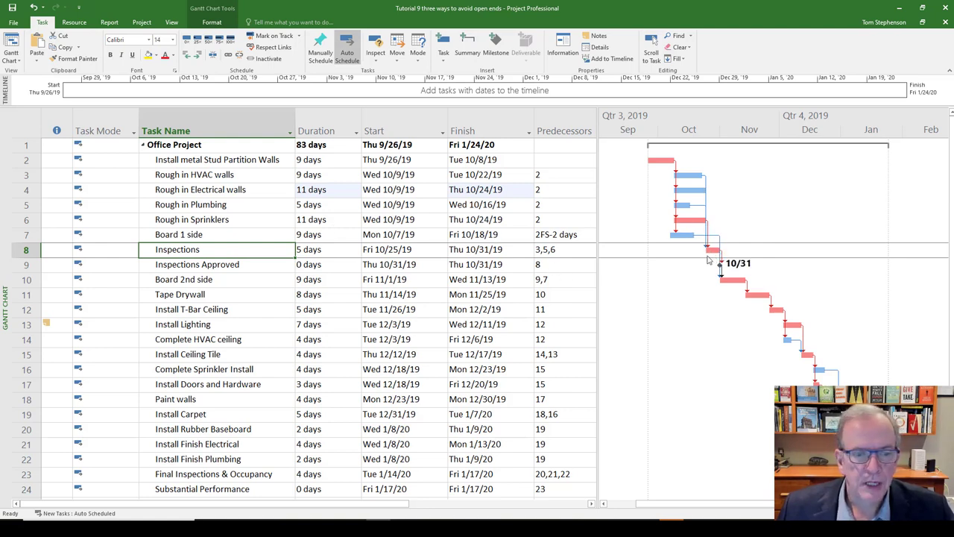
- Add task 4 to the predecessors of the Inspections task, making the list 3,5,6,4
left_click(544, 249)
left_click(543, 249)
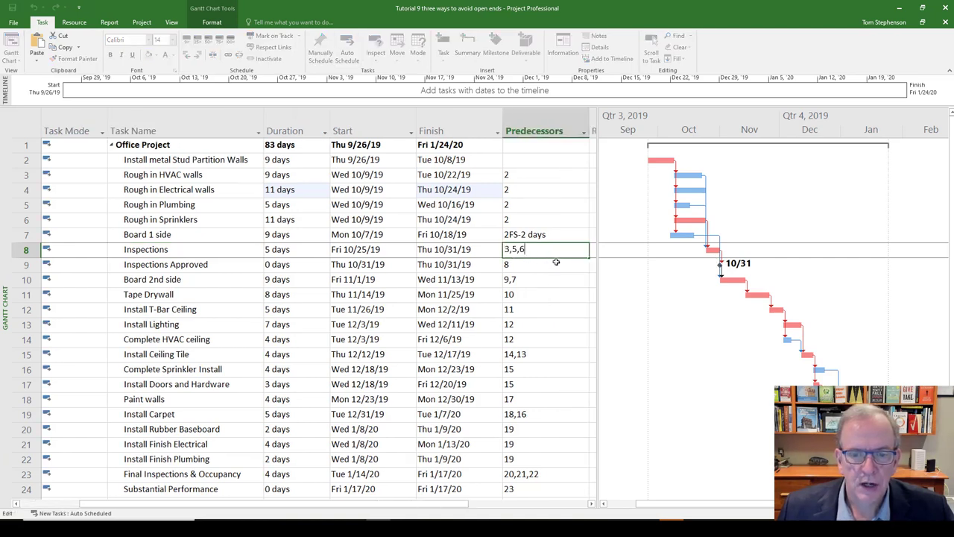
type(",4")
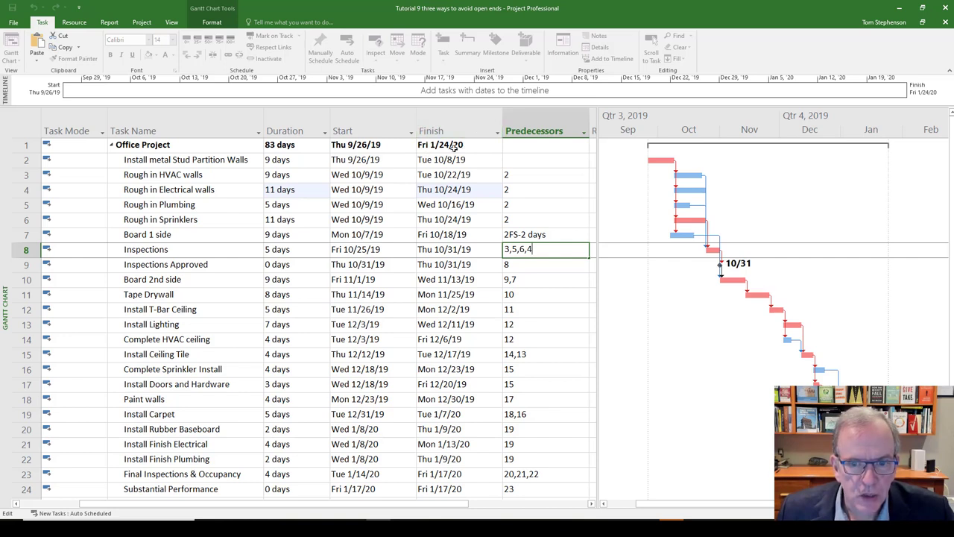
key("BackSpace")
key("BackSpace")
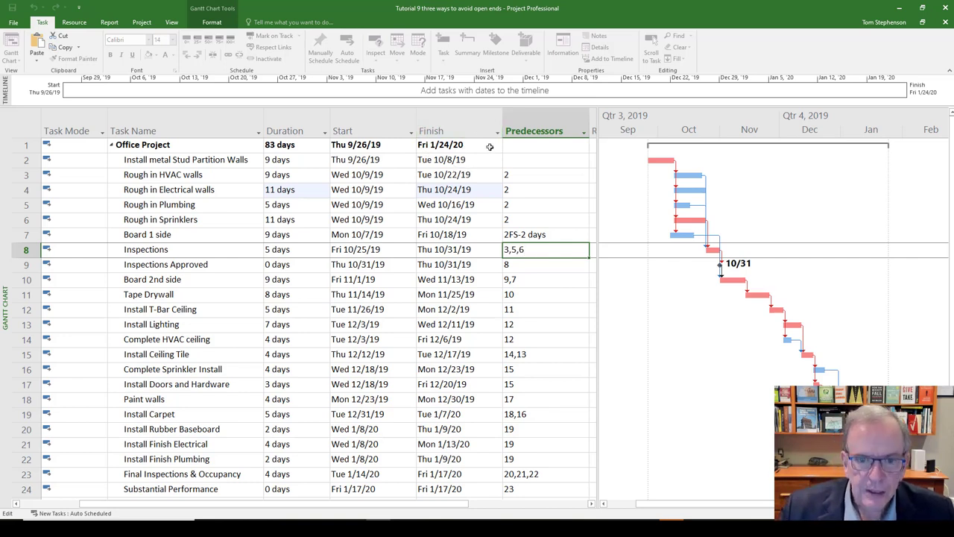
key("Return")
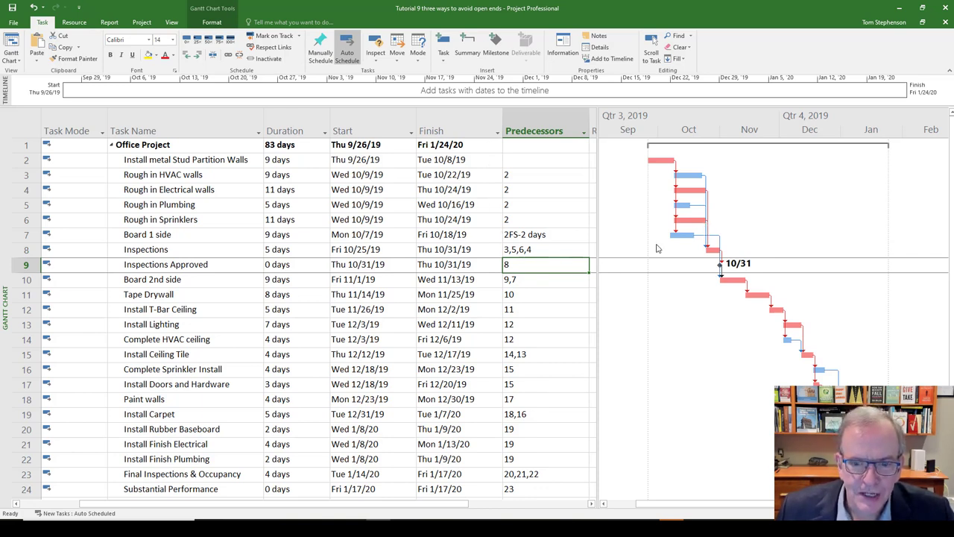
- Set the Rough in Electrical walls duration to 12 days to test the new link to Inspections
left_click(298, 192)
left_click(325, 187)
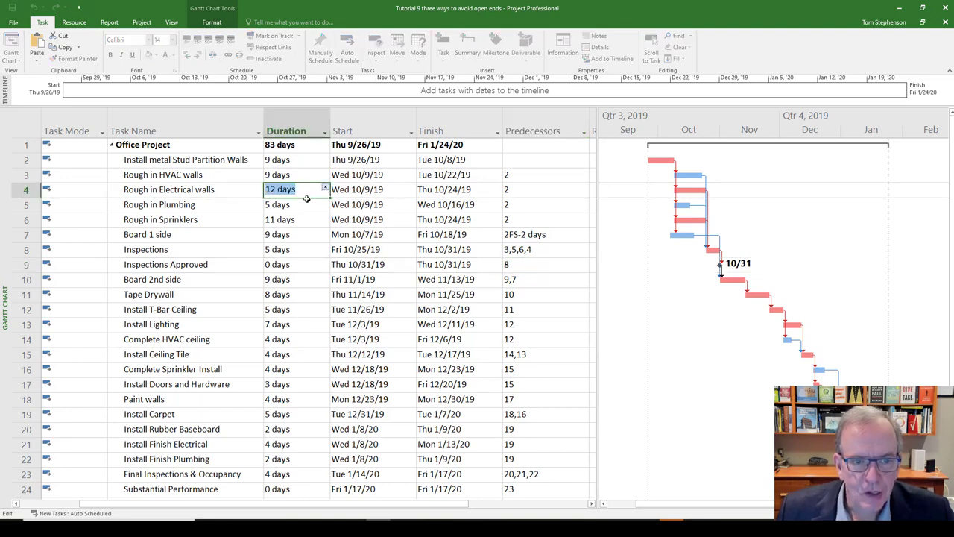
left_click(522, 252)
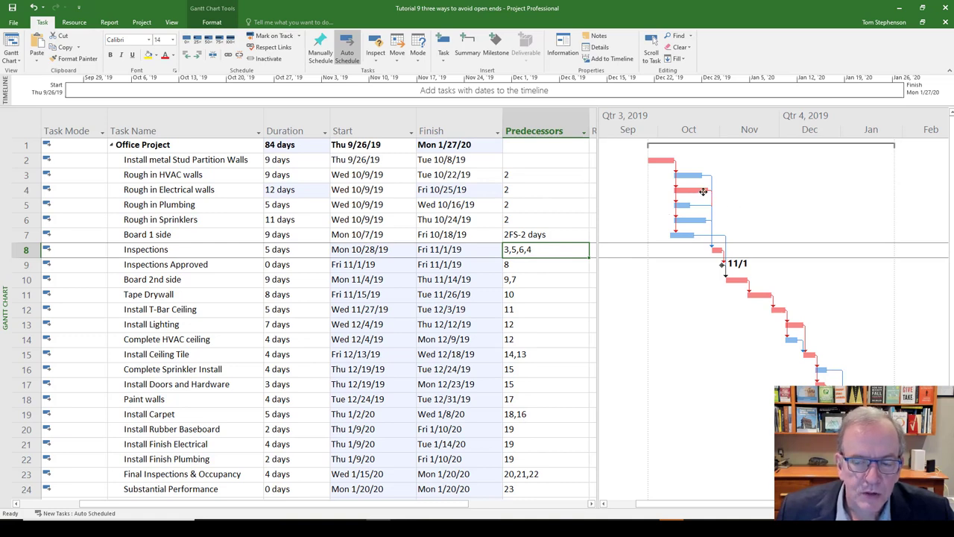
- Reduce the Rough in Electrical walls duration back to 11 days
left_click(319, 195)
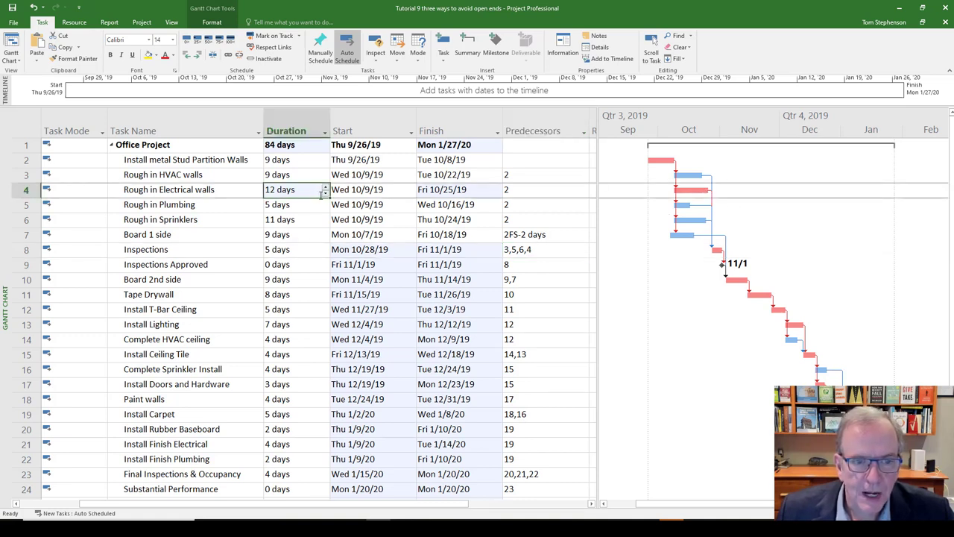
left_click(325, 193)
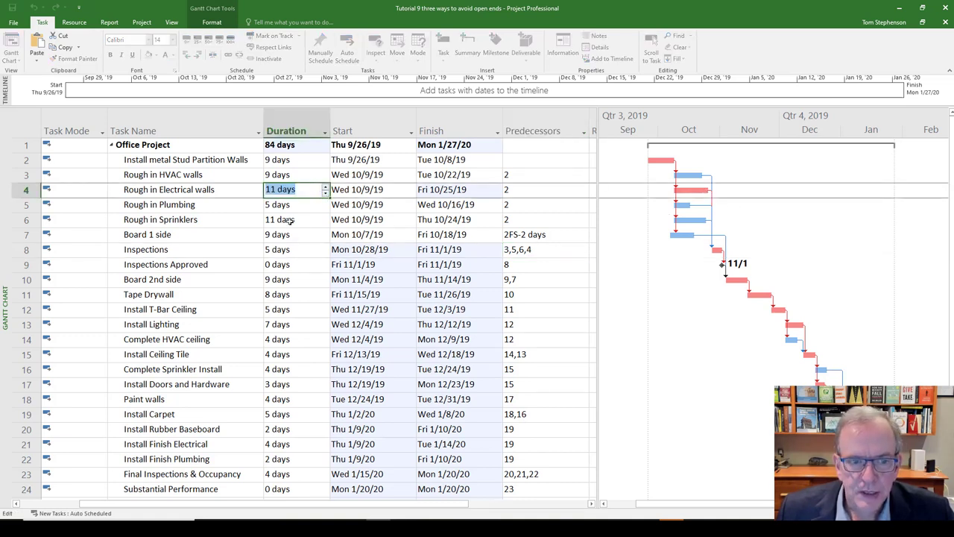
left_click(303, 237)
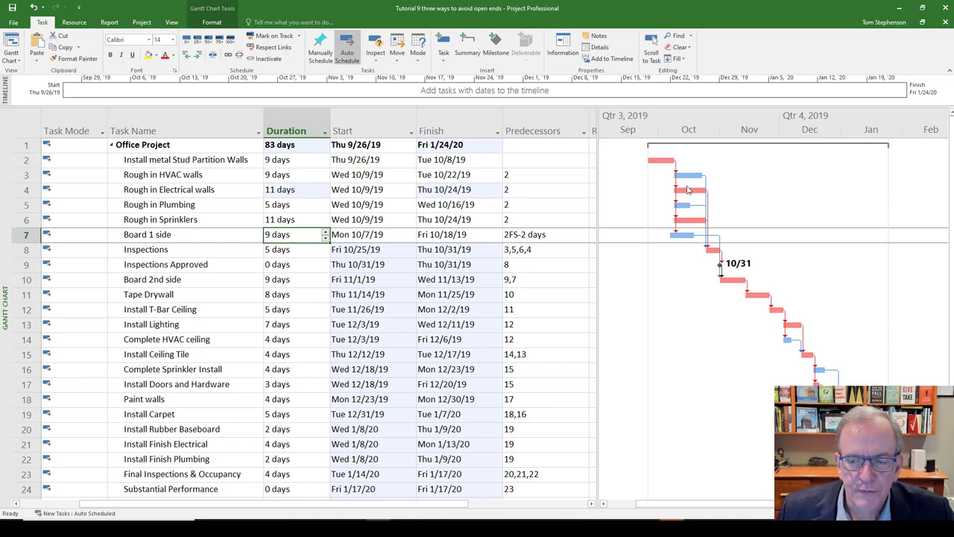
- Increase the Rough in Electrical walls duration one day at a time to 12 and 13 days
left_click(299, 193)
left_click(326, 187)
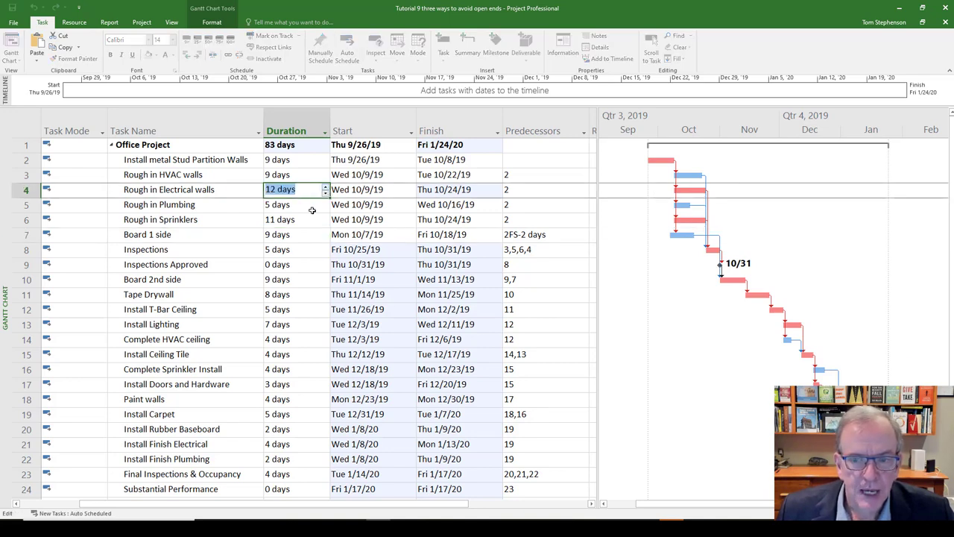
left_click(313, 209)
left_click(319, 191)
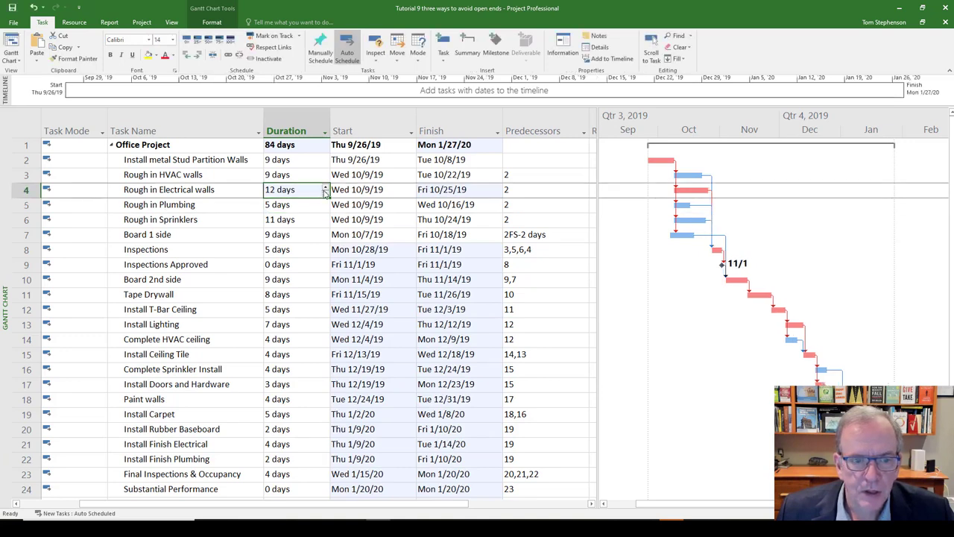
left_click(326, 187)
left_click(313, 208)
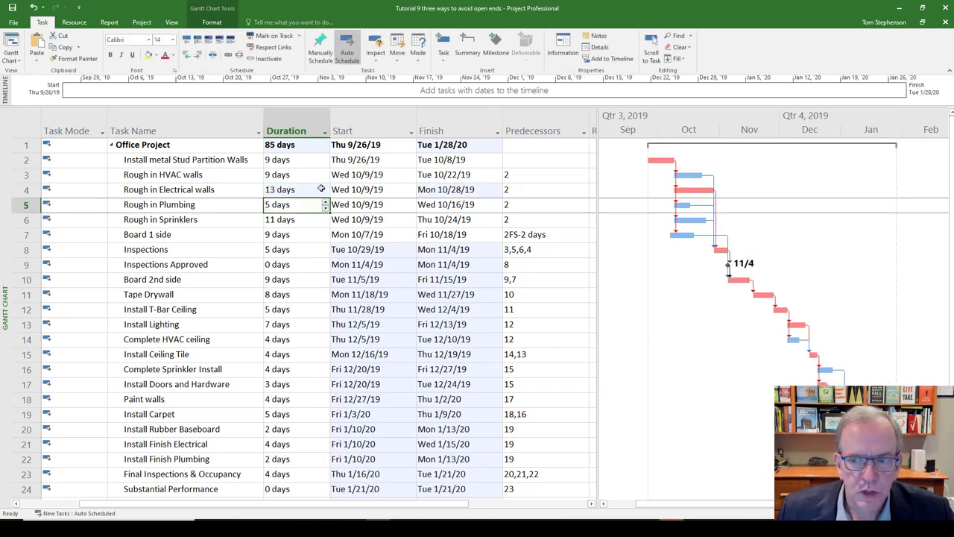
- Return the Rough in Electrical walls duration to 11 days
left_click(321, 192)
left_click(326, 192)
left_click(326, 194)
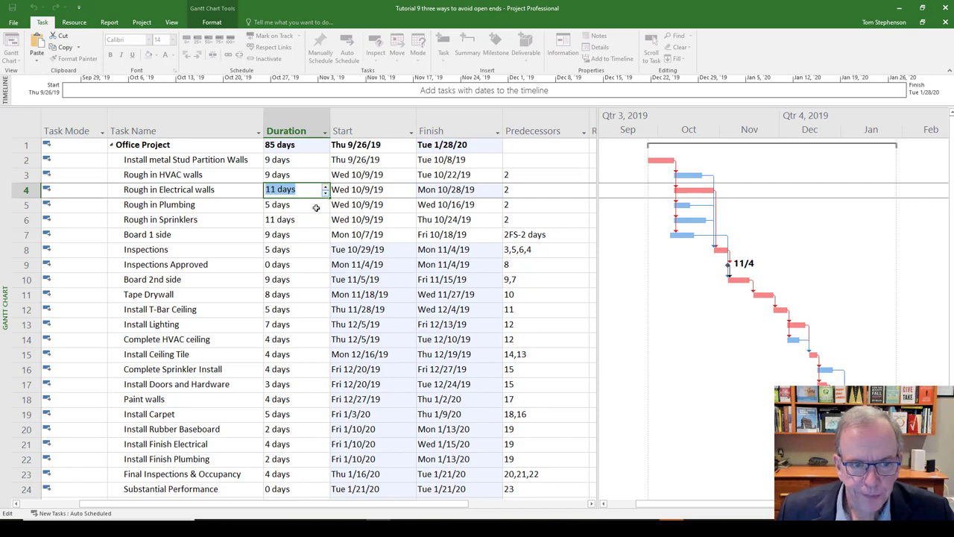
left_click(316, 206)
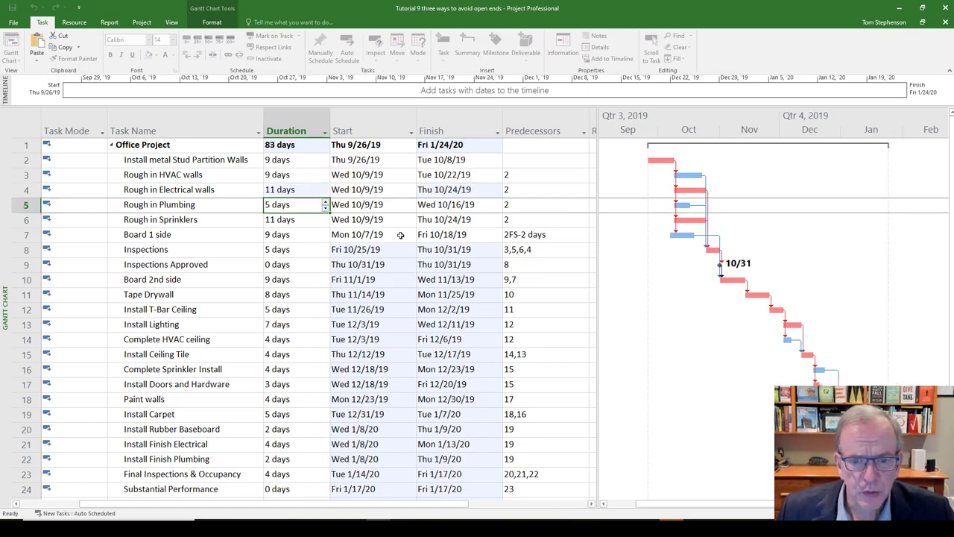
- Remove task 4 from the predecessors of the Inspections task, leaving 3,5,6
left_click(530, 249)
left_click(532, 249)
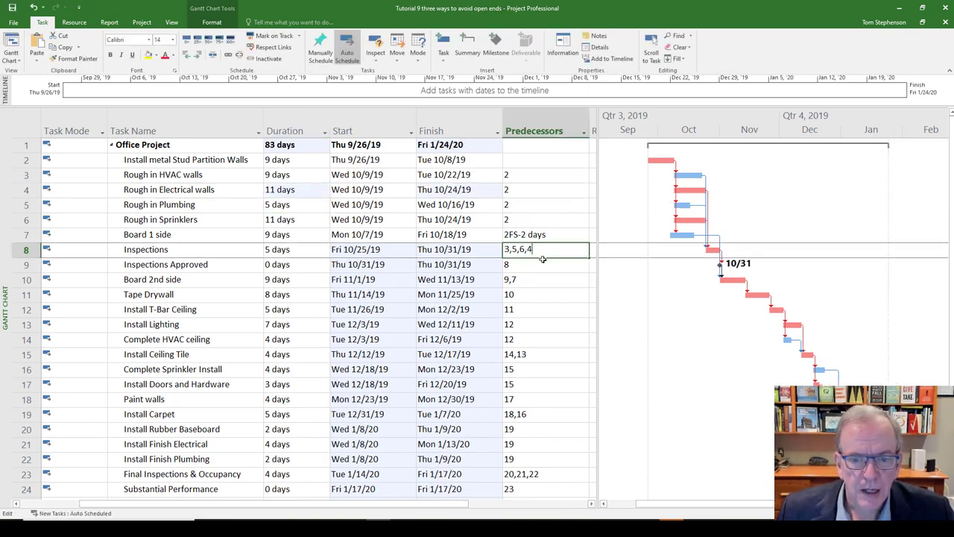
key("BackSpace")
key("BackSpace")
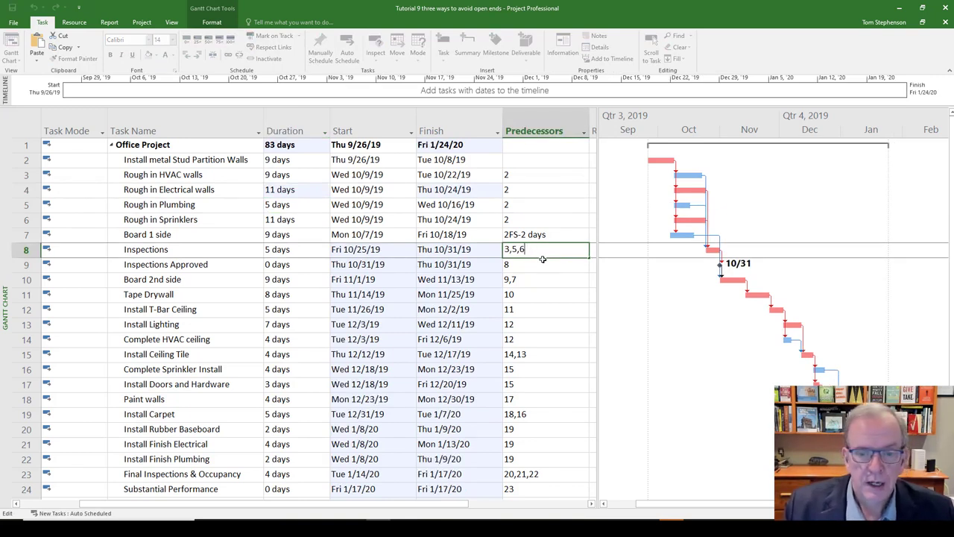
key("Return")
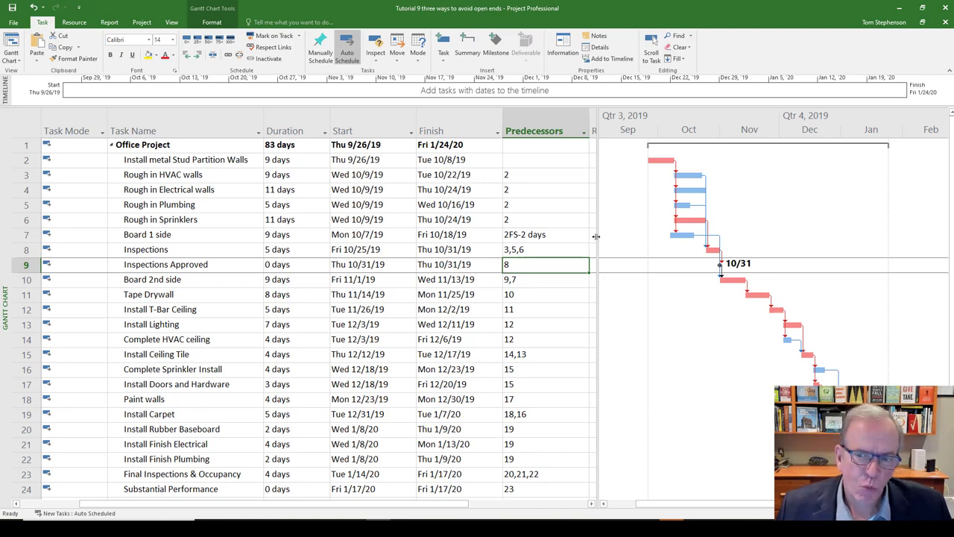
- Widen the task table and insert a Successors column before the Resource Names column
left_click_drag(597, 233, 691, 234)
left_click_drag(705, 234, 676, 265)
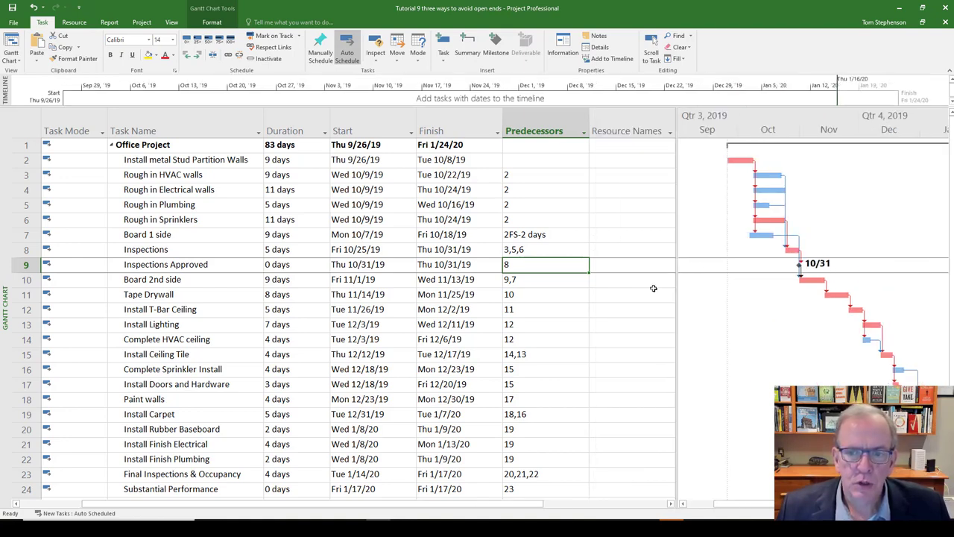
left_click(621, 123)
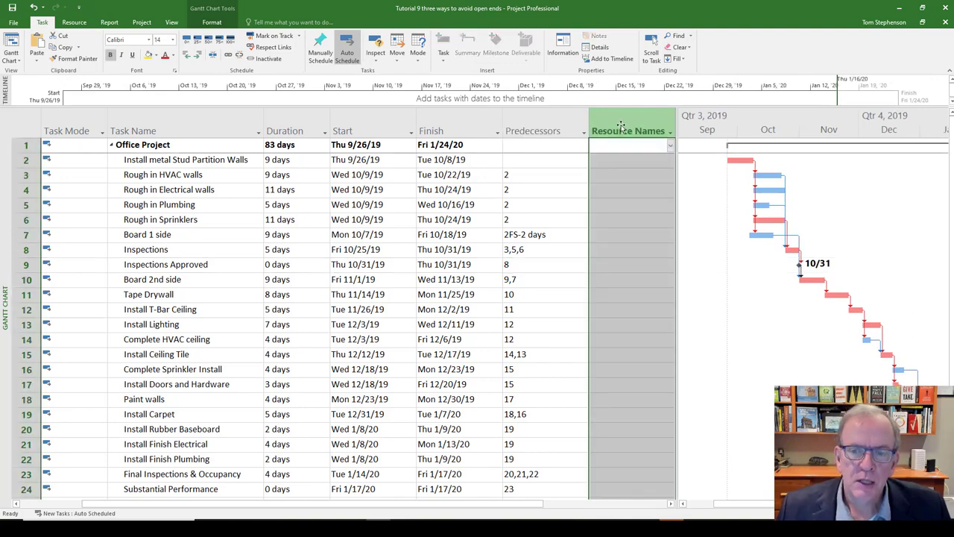
right_click(621, 123)
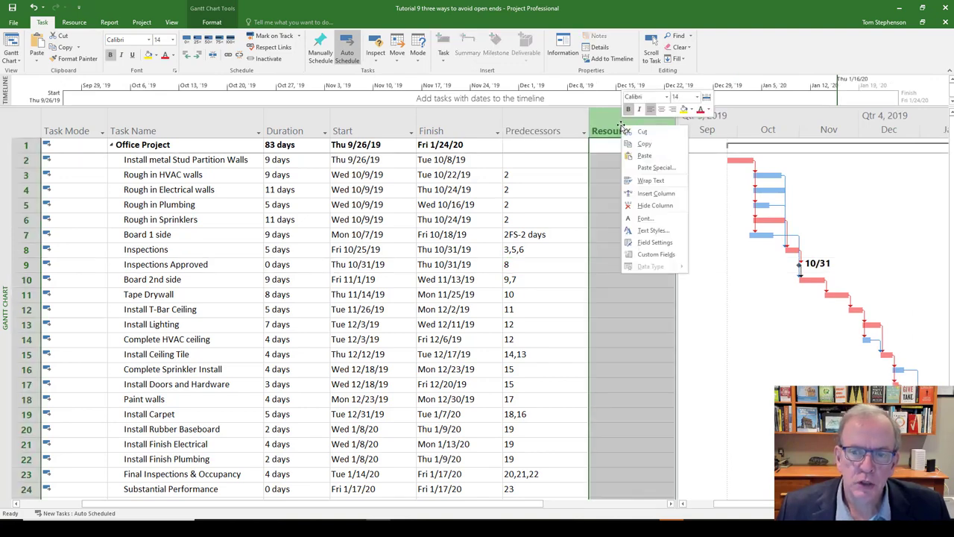
left_click(655, 193)
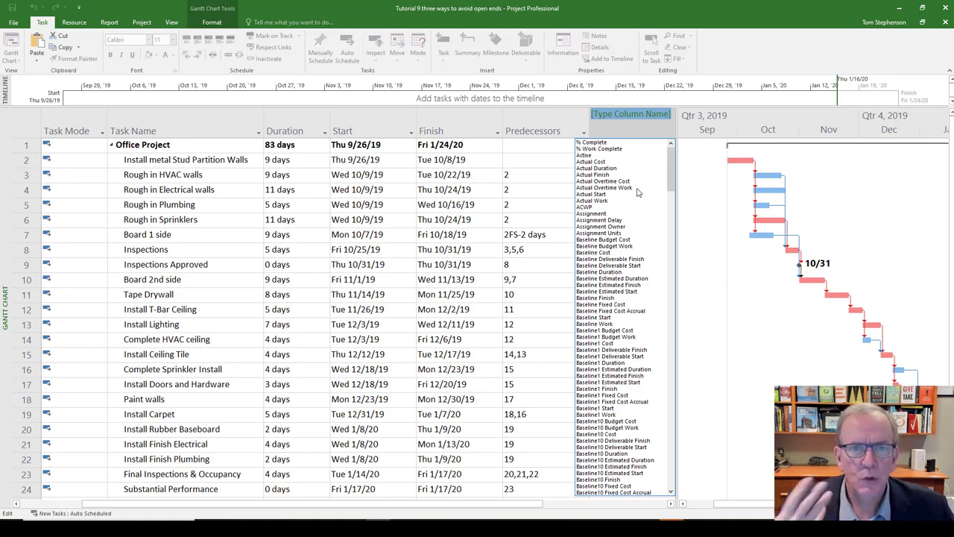
type("scheduled Duration")
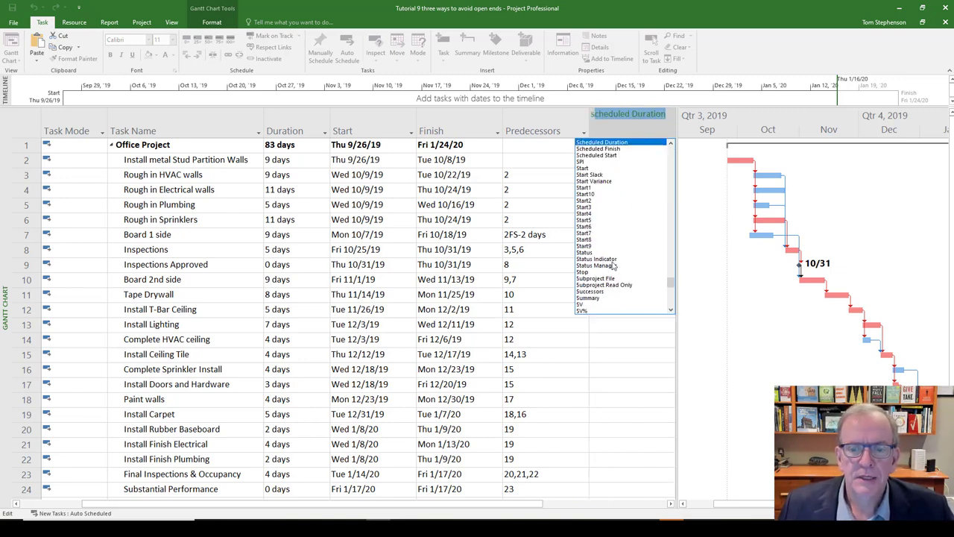
left_click(593, 292)
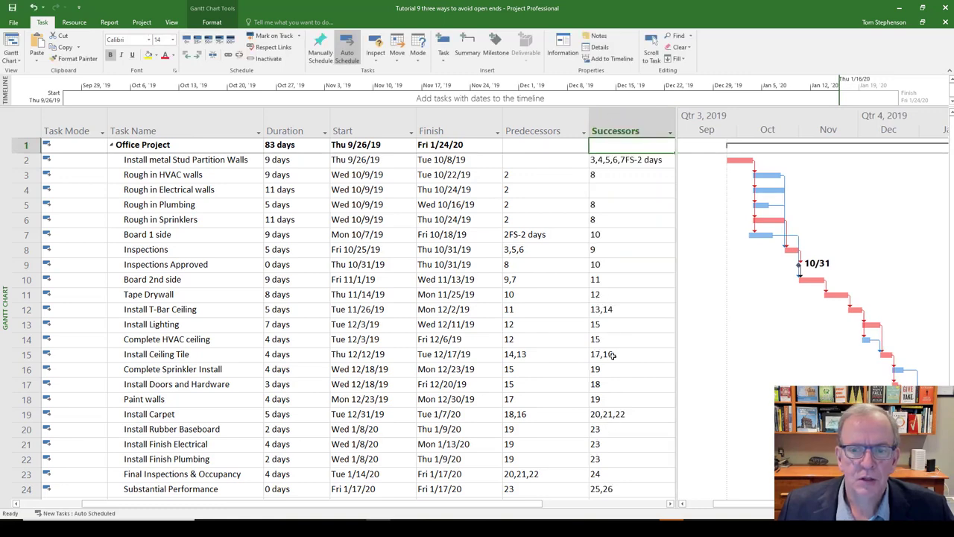
- Remove the Successors column and insert it again before the Resource Names column
left_click(626, 123)
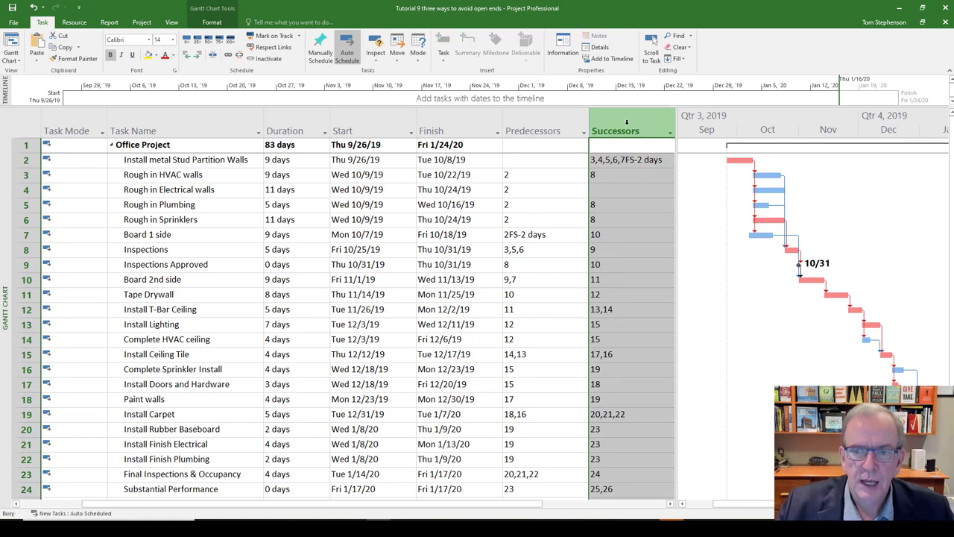
key("Delete")
right_click(626, 123)
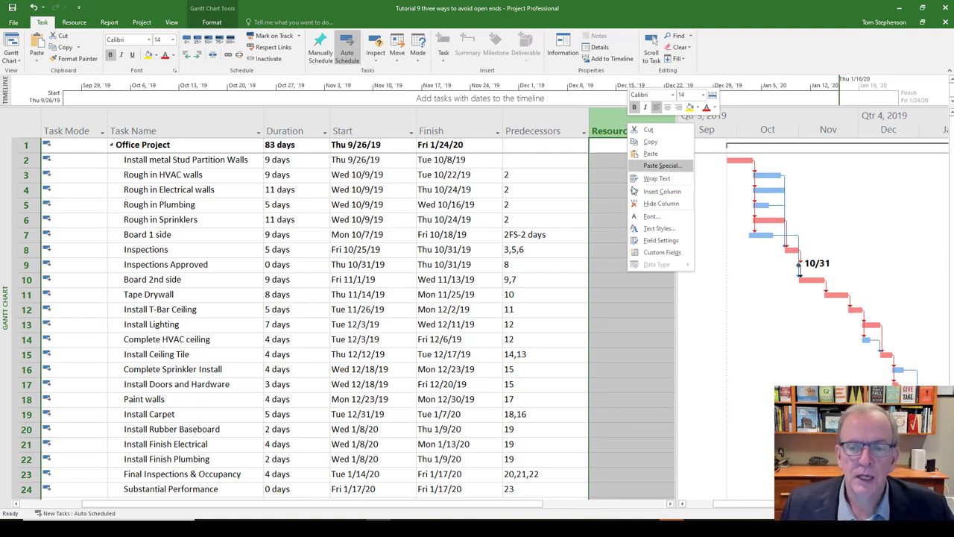
left_click(661, 191)
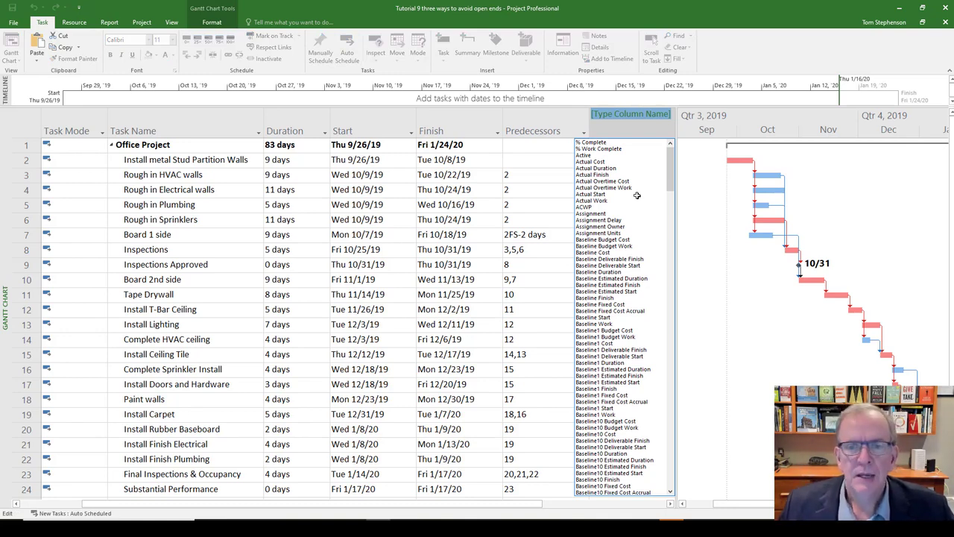
type("s")
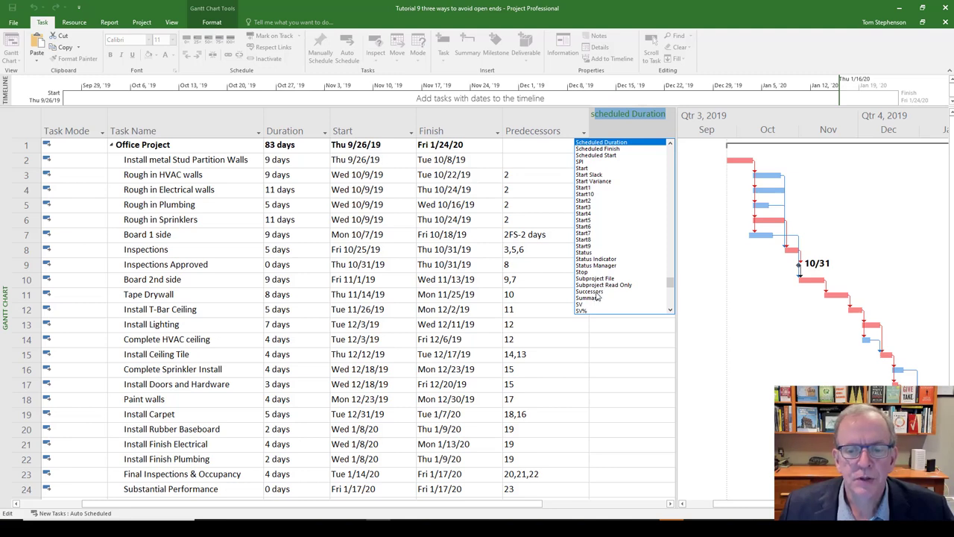
key("Escape")
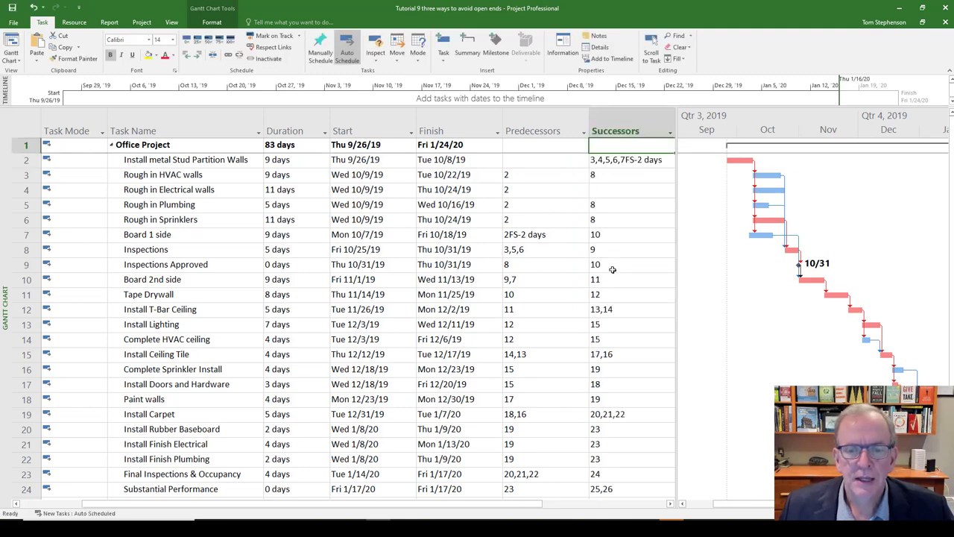
- Filter the Successors column to only blank values to find tasks without a successor
left_click(617, 191)
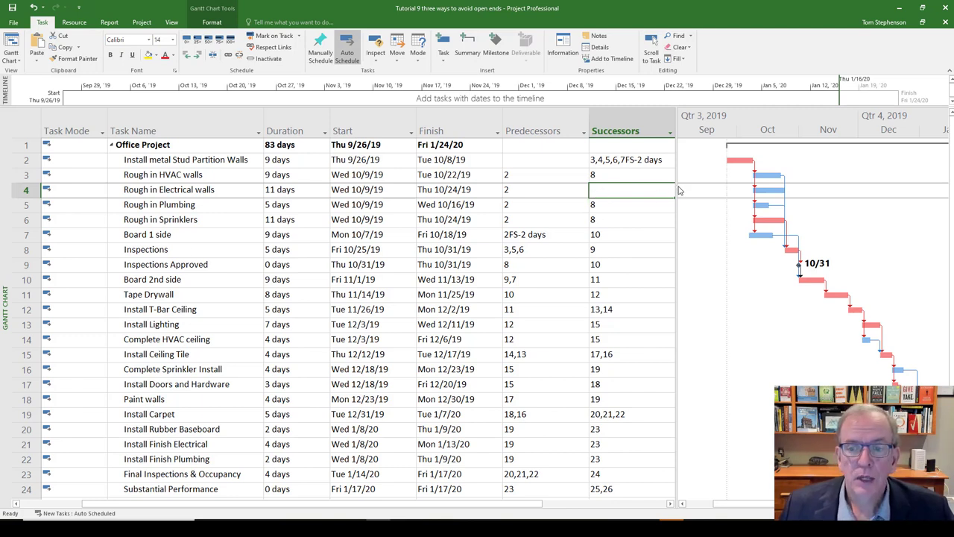
left_click_drag(678, 188, 691, 188)
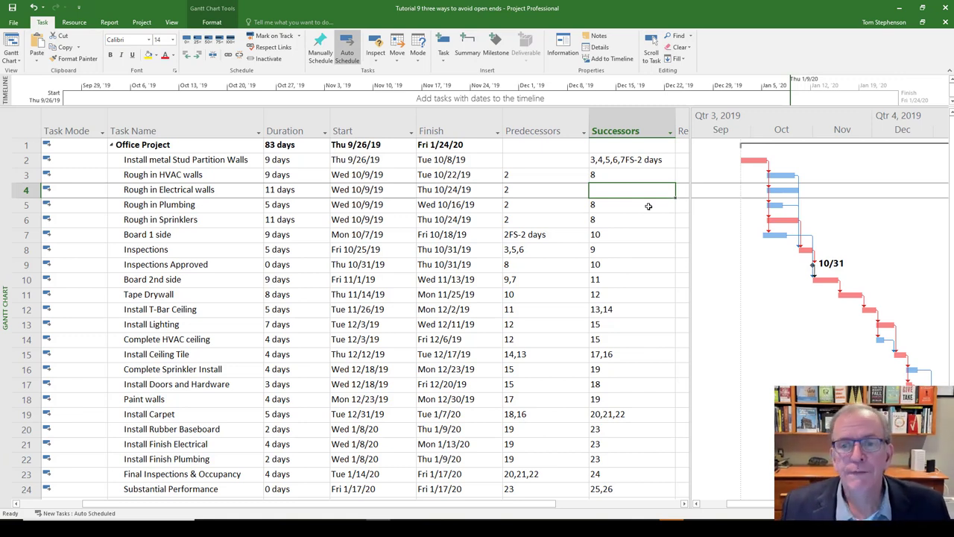
left_click(659, 134)
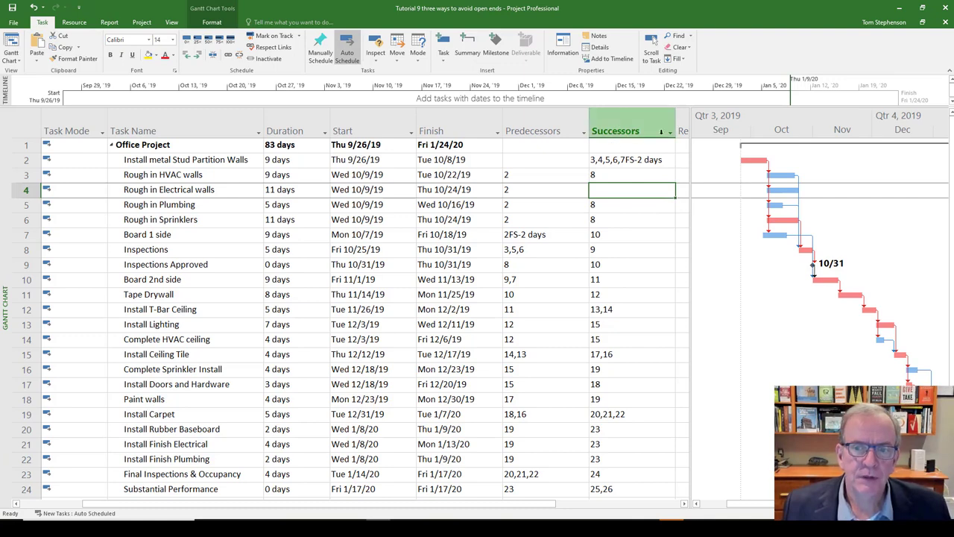
left_click(670, 133)
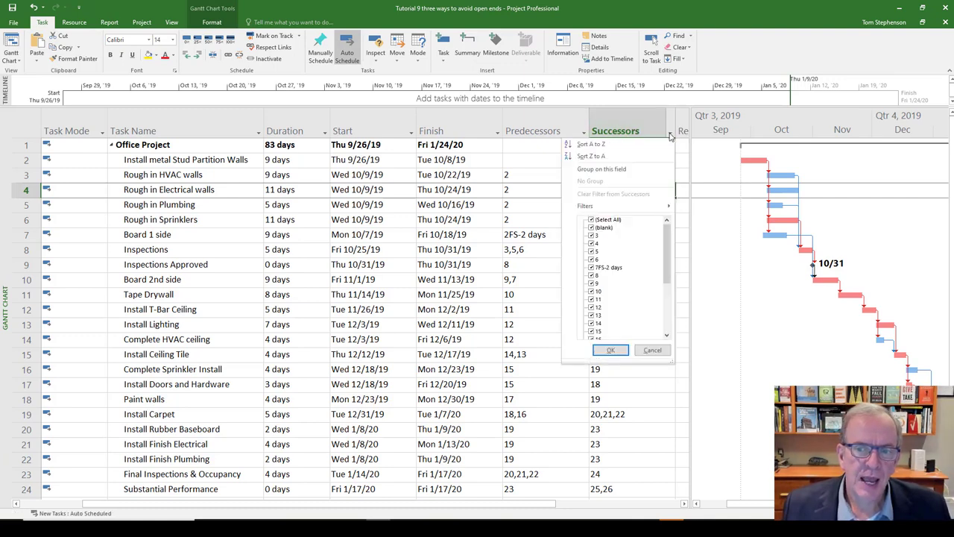
mouse_move(592, 209)
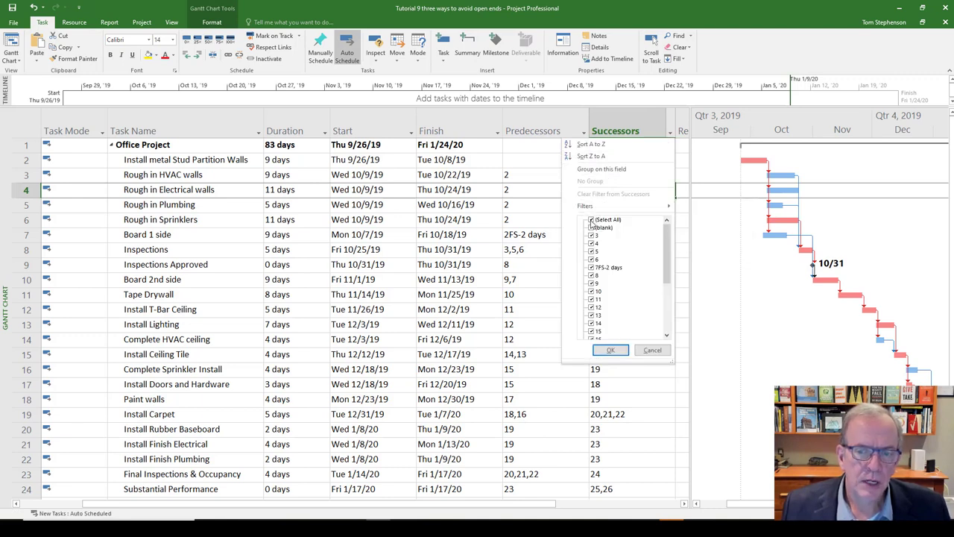
left_click(592, 220)
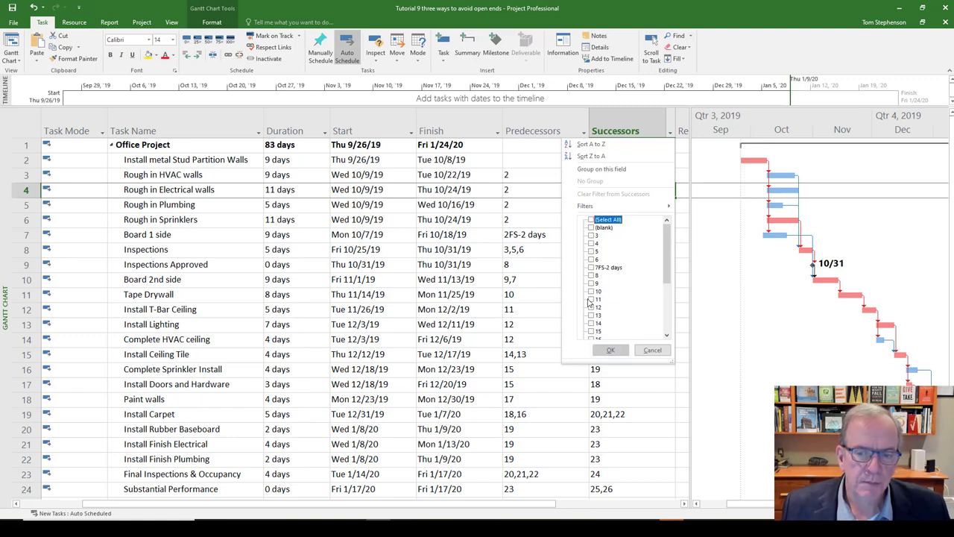
left_click(592, 229)
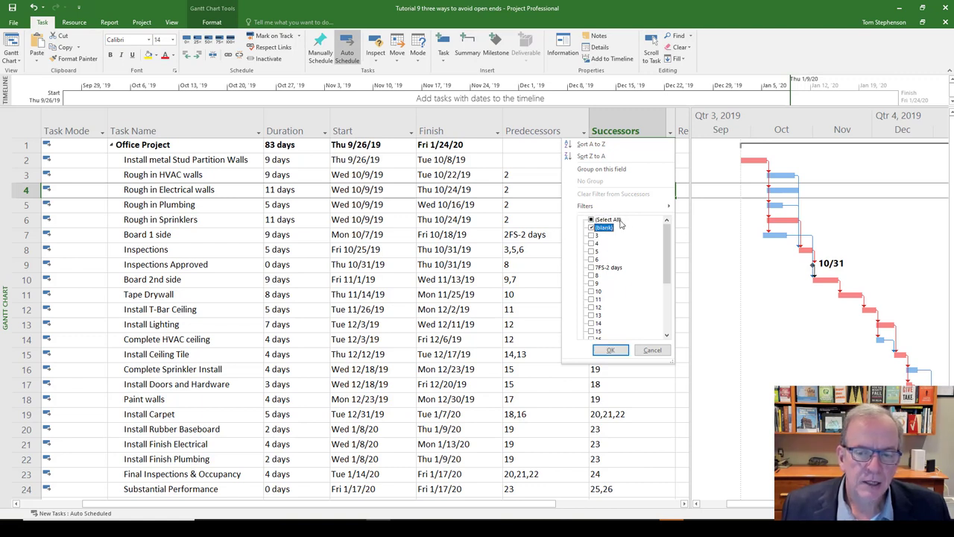
left_click(609, 351)
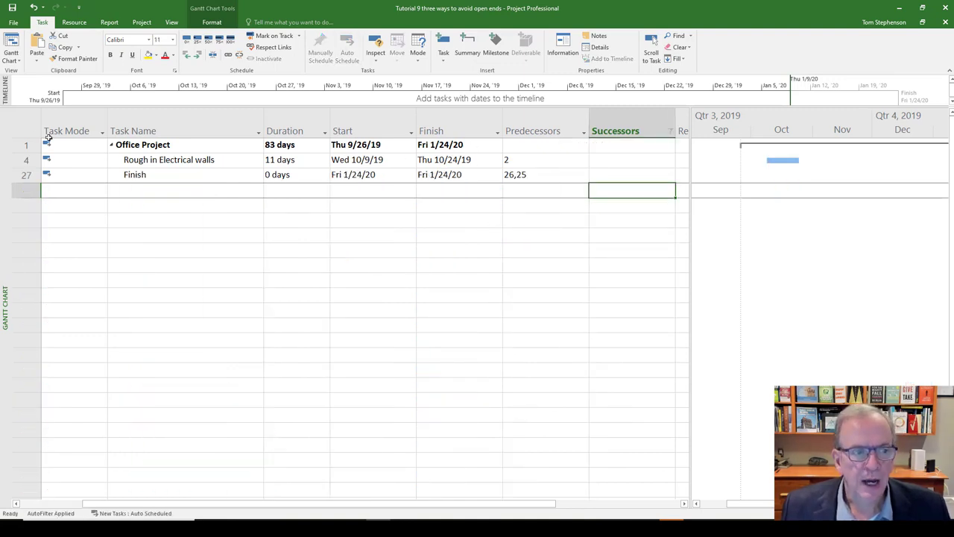
- Hide summary tasks from the filtered list, select the Finish task and widen the table to expose the Successors column
left_click(20, 146)
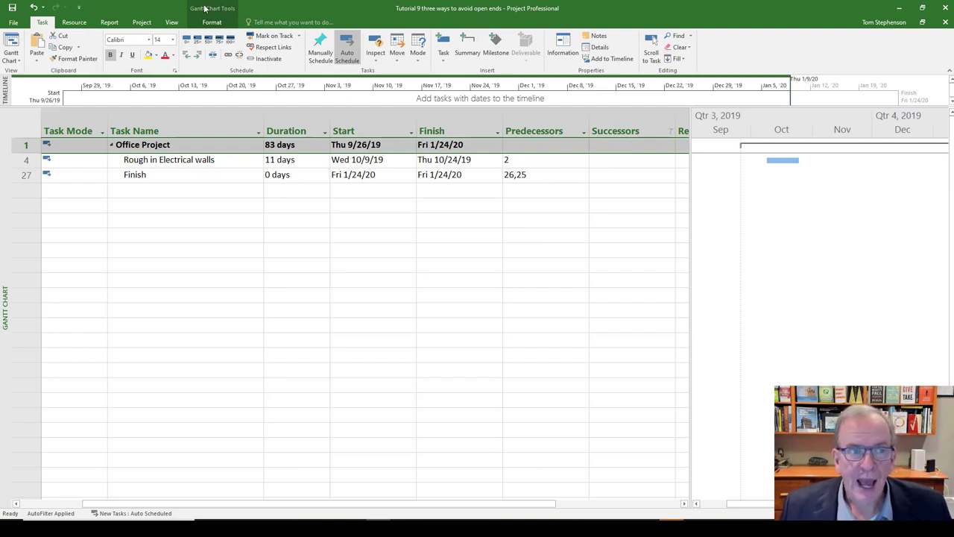
left_click(212, 23)
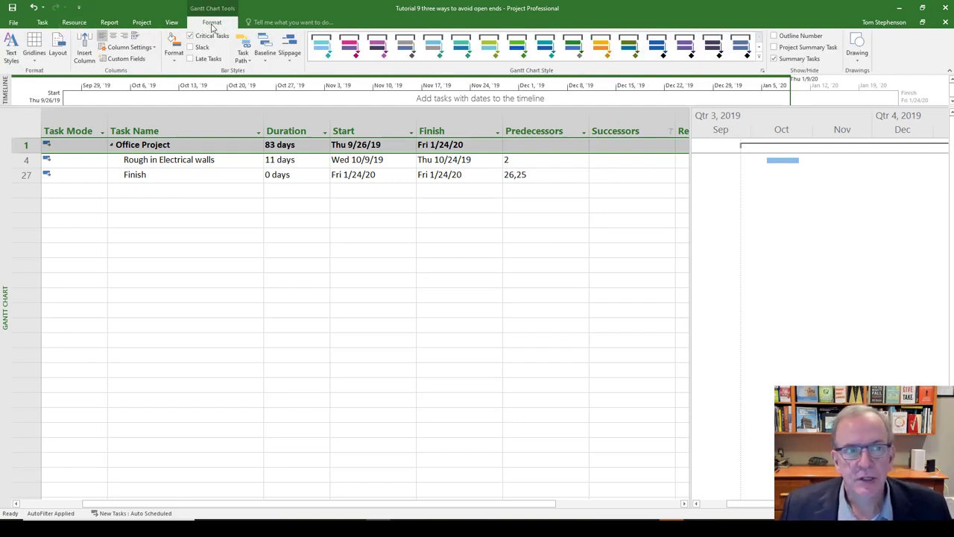
left_click(775, 59)
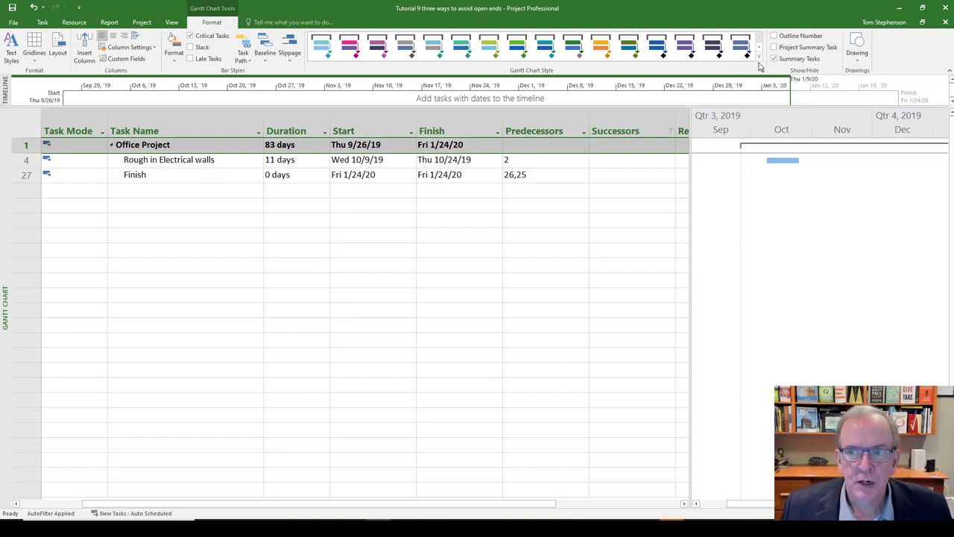
left_click(775, 59)
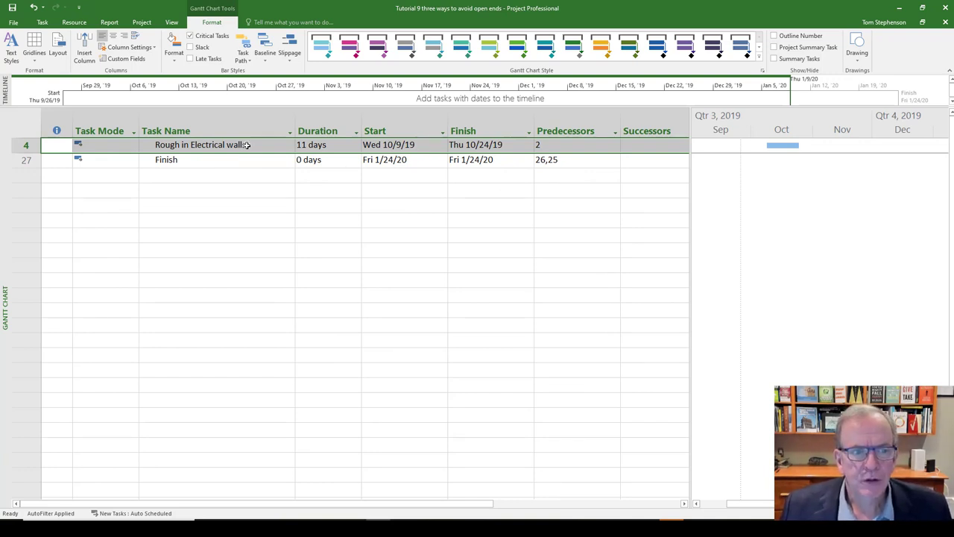
left_click(26, 160)
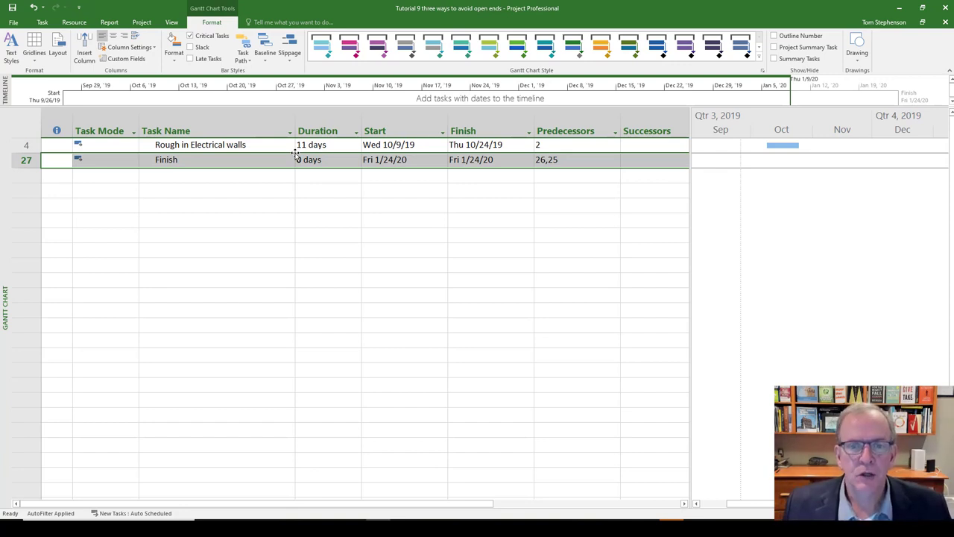
left_click_drag(692, 152, 710, 146)
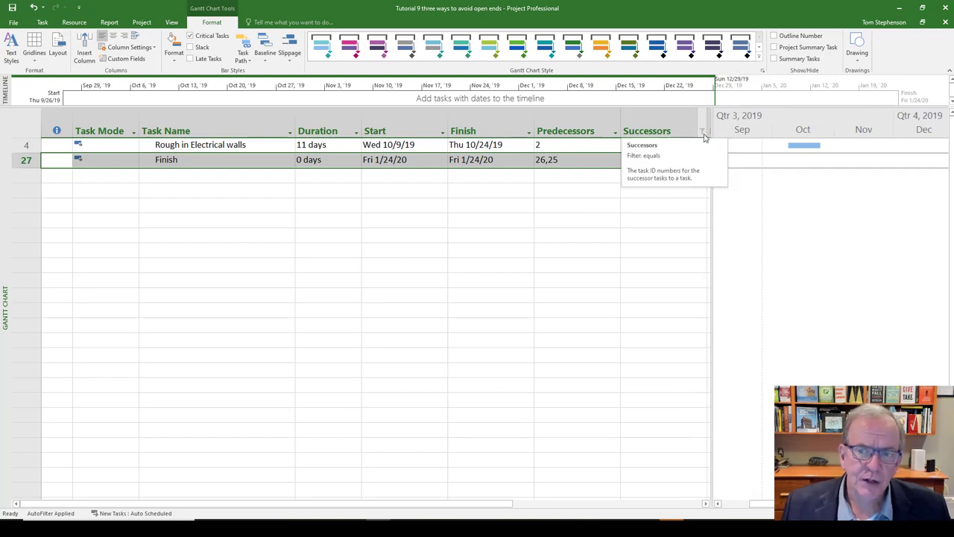
left_click_drag(711, 135, 714, 135)
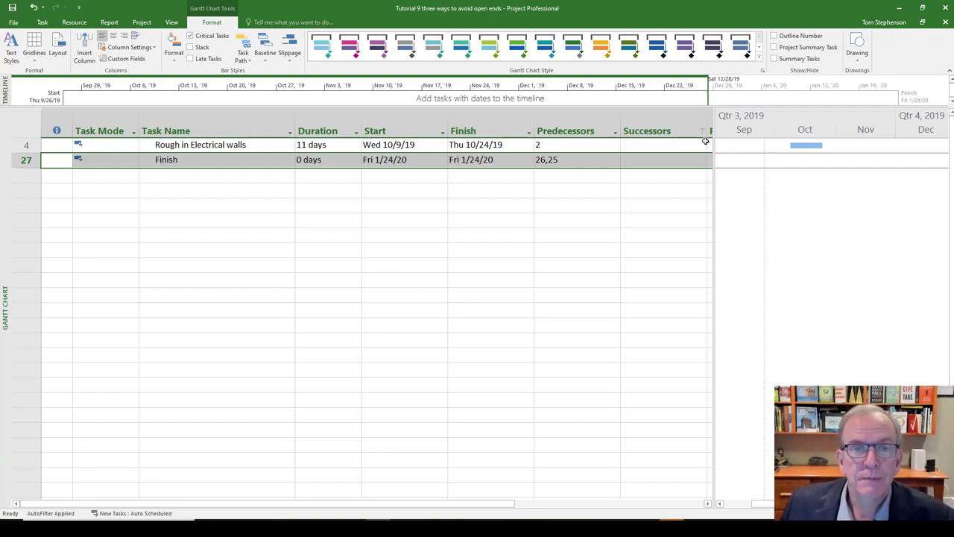
- Show summary tasks again and reset the Successors filter to include all values
left_click(774, 59)
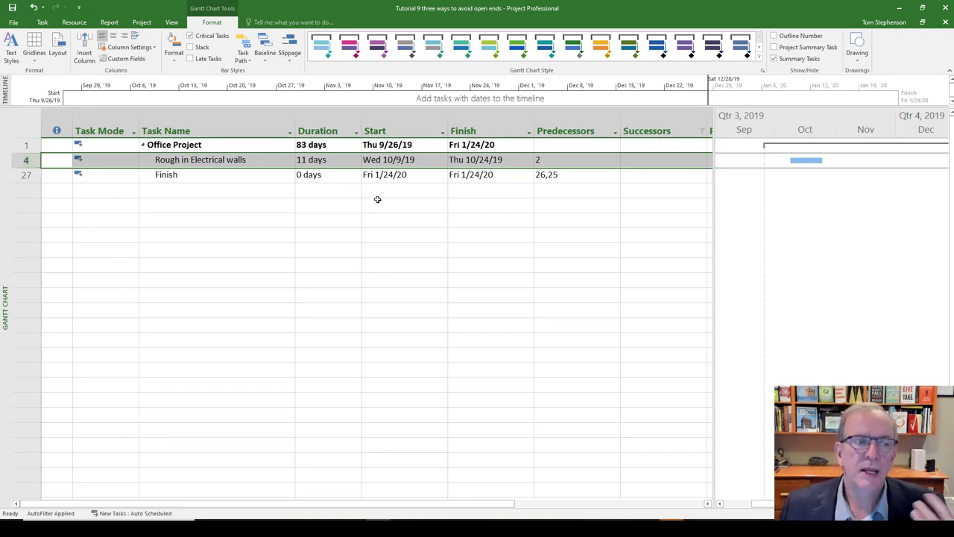
left_click(703, 132)
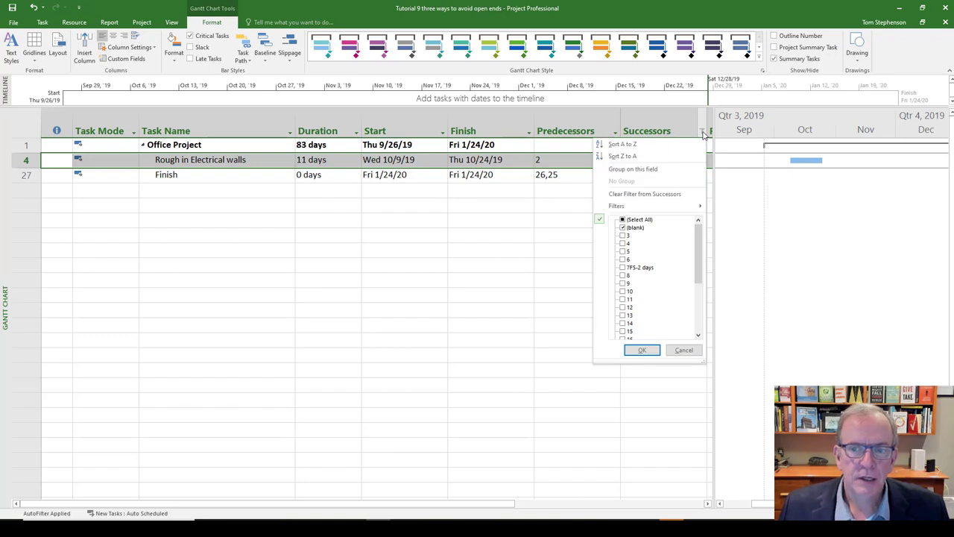
left_click(622, 220)
left_click(622, 220)
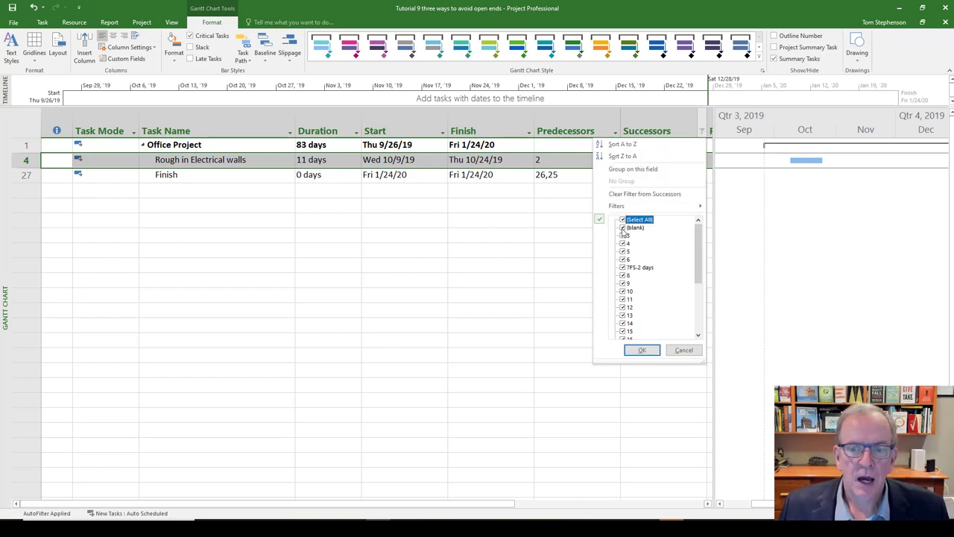
left_click(643, 350)
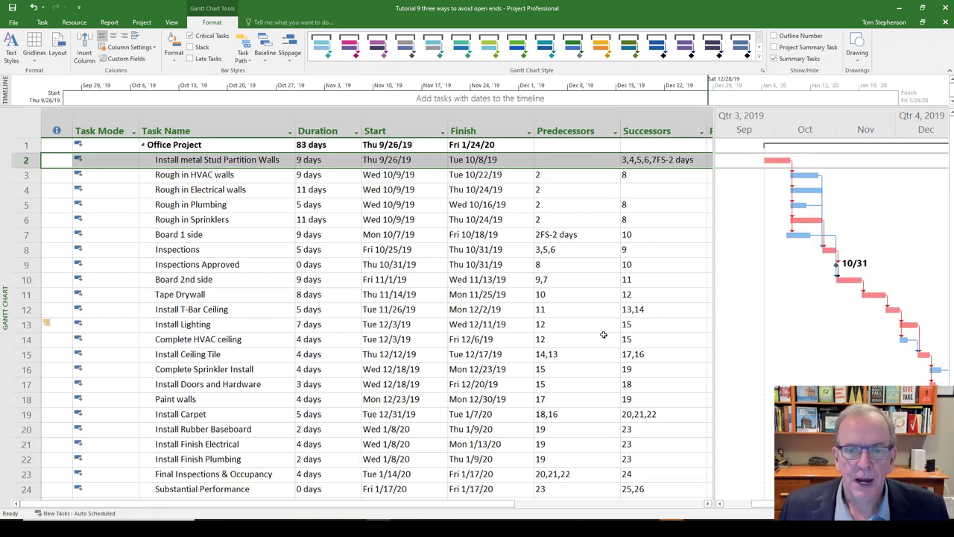
- Filter the Predecessors column to only blank values to find tasks without a predecessor
left_click(616, 135)
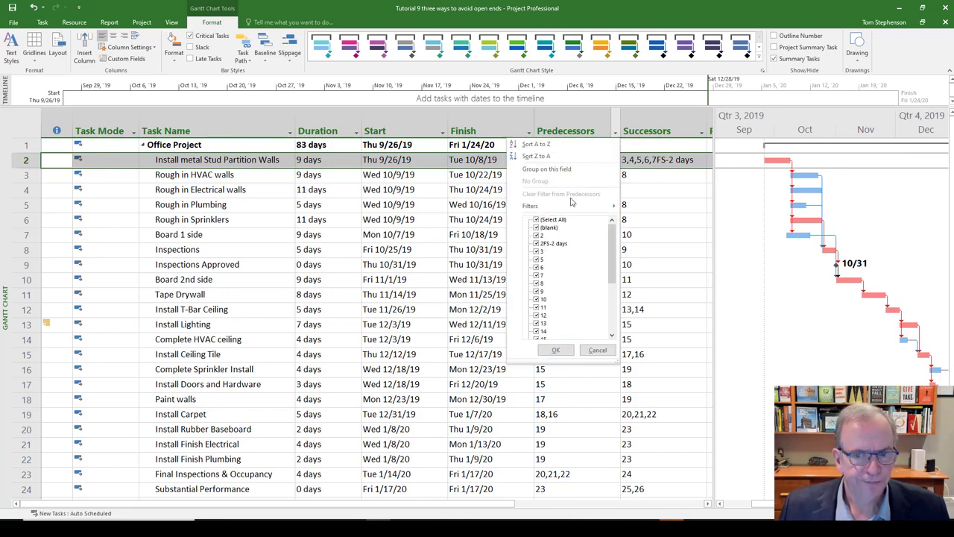
left_click(537, 219)
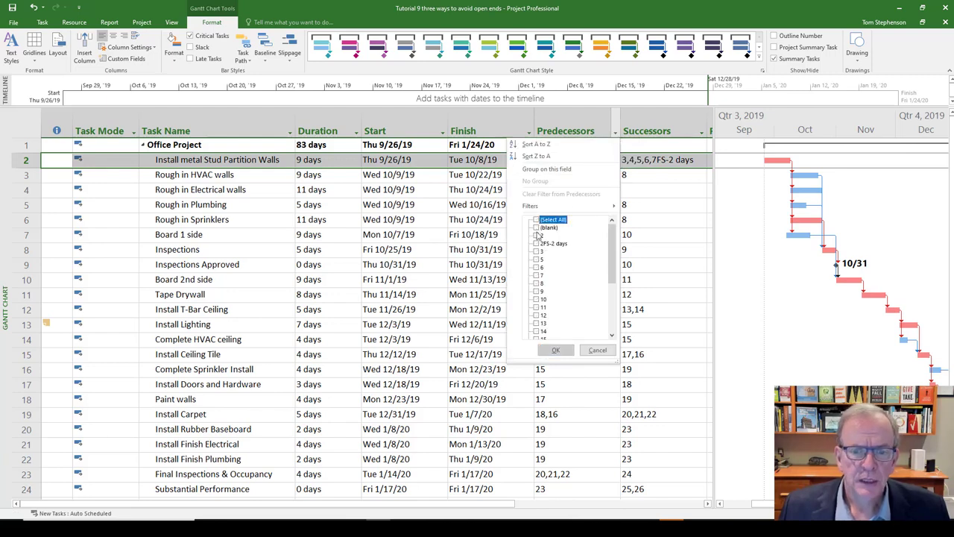
left_click(537, 227)
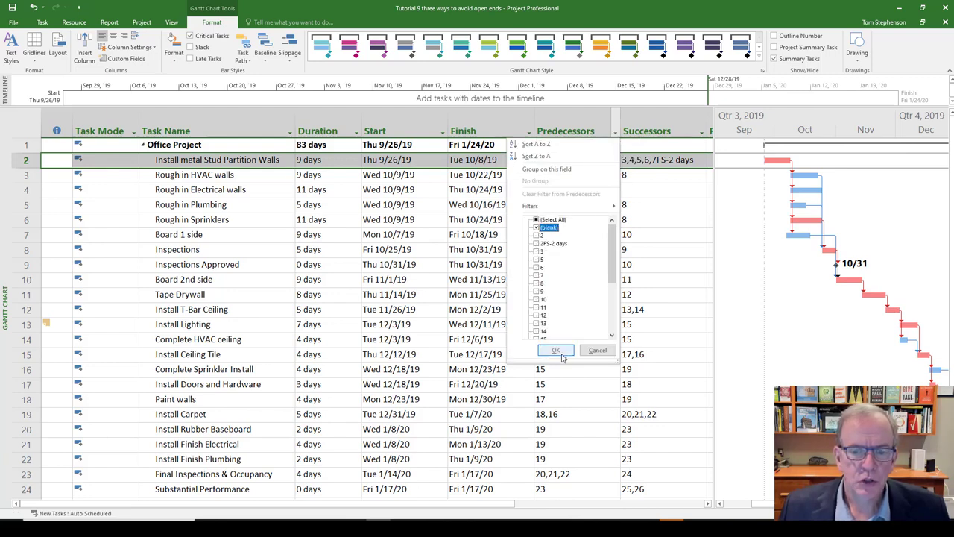
left_click(556, 352)
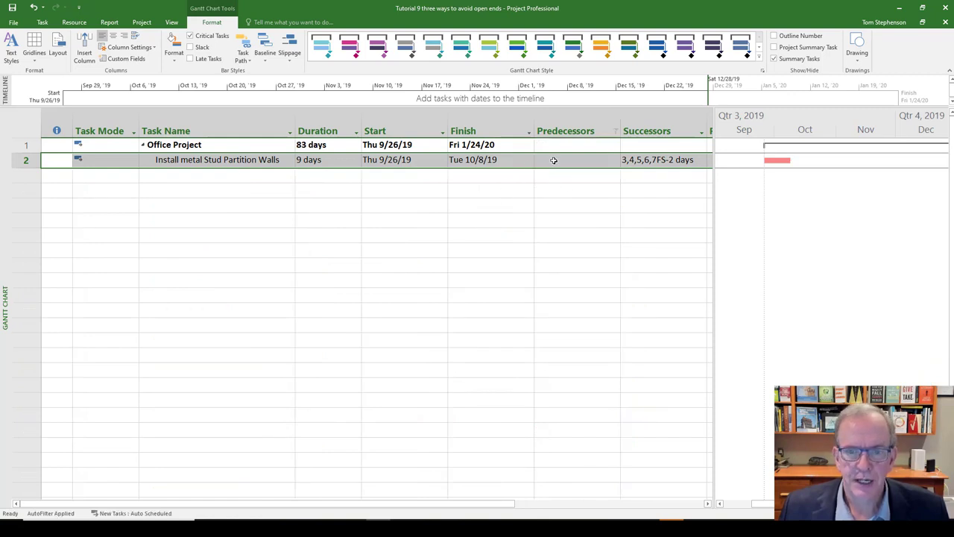
- Reset the Predecessors filter to include all values and show every task in the schedule
left_click(615, 131)
left_click(536, 220)
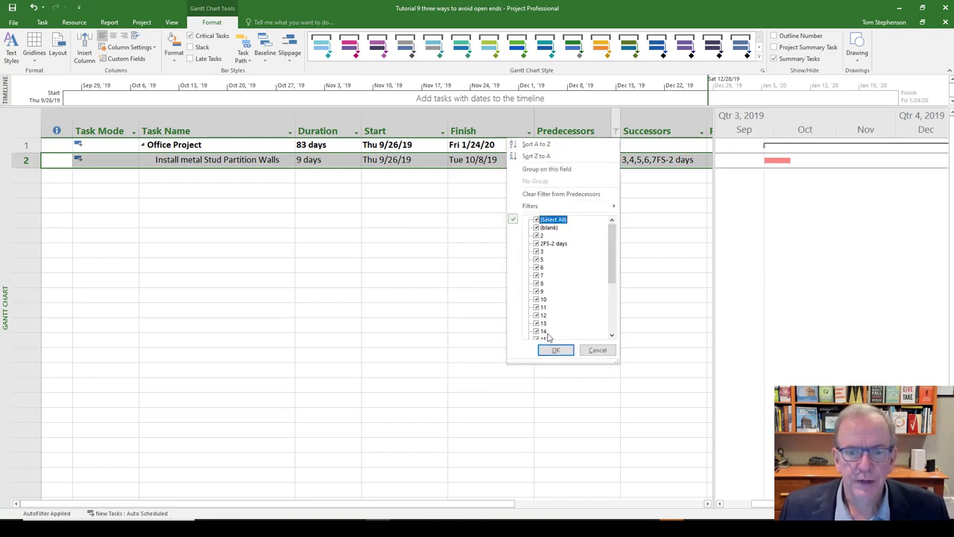
left_click(553, 350)
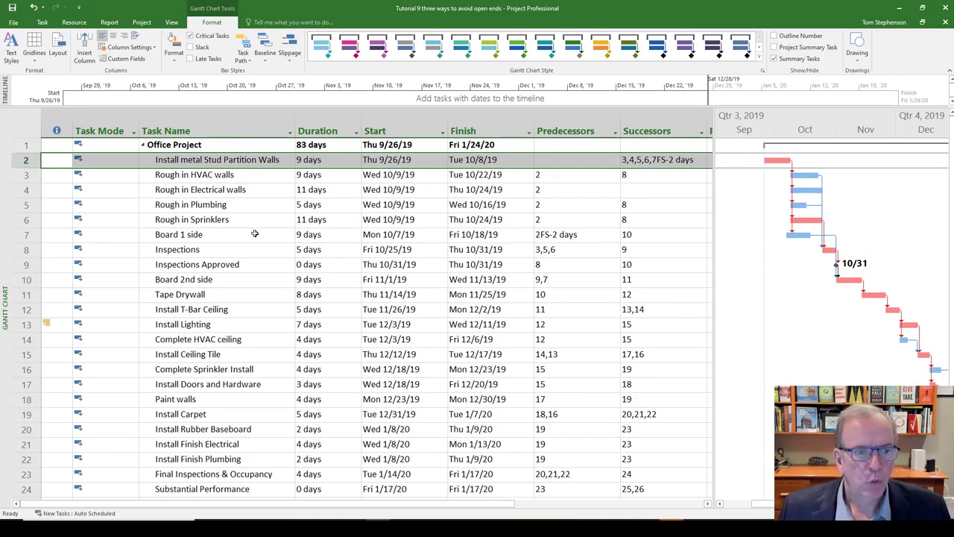
- Enter 8 as the successor of the Rough in Electrical walls task to close its open end
left_click(241, 191)
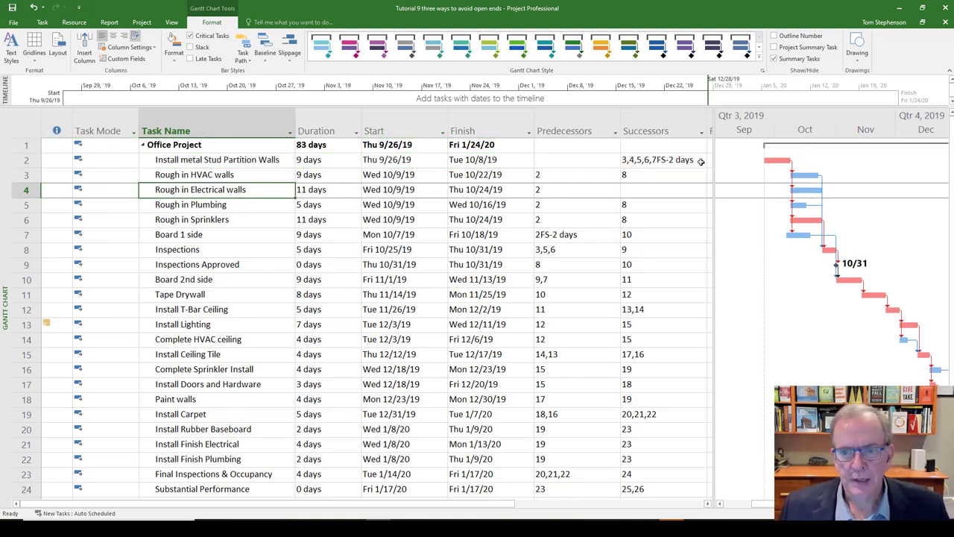
left_click(632, 193)
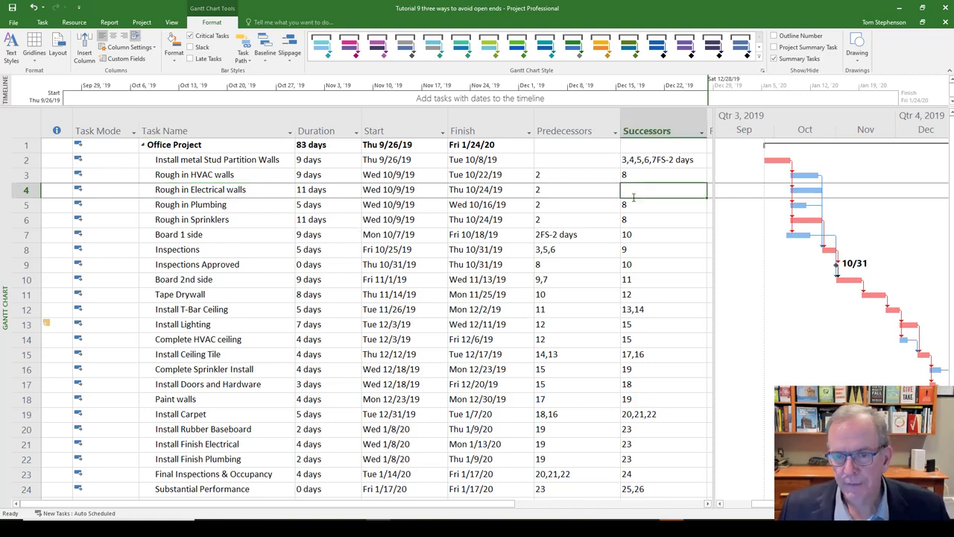
type("8")
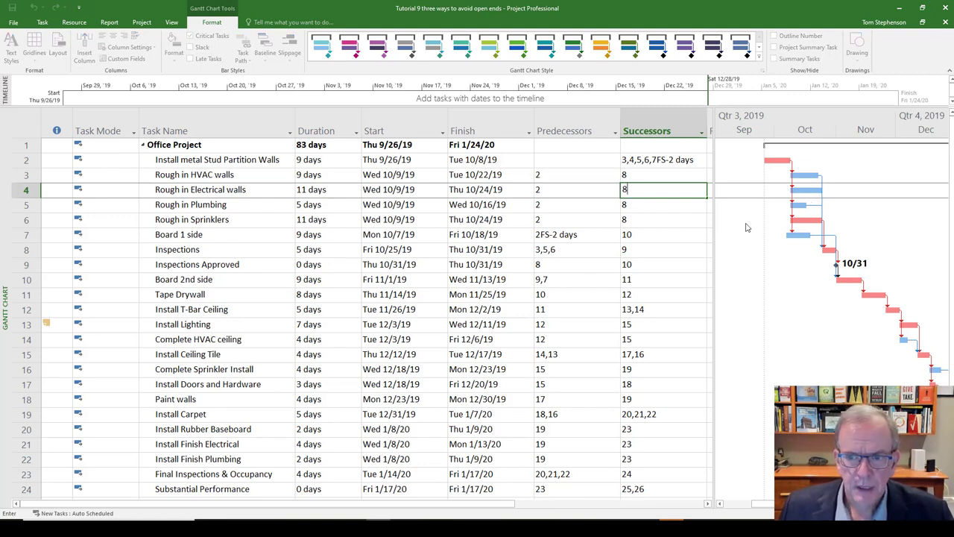
- Test the Rough in Electrical walls duration at 12 days and set it back to 11 days
left_click(341, 192)
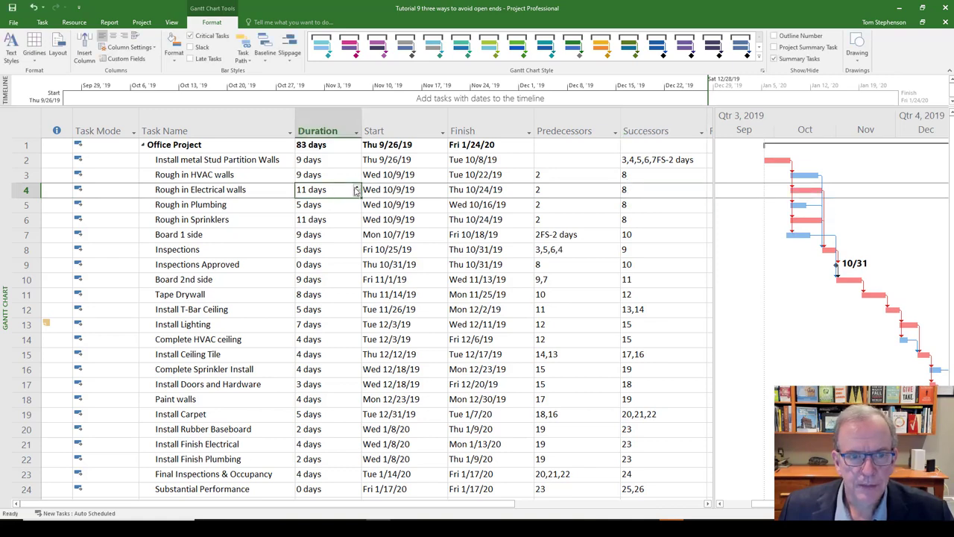
left_click(356, 187)
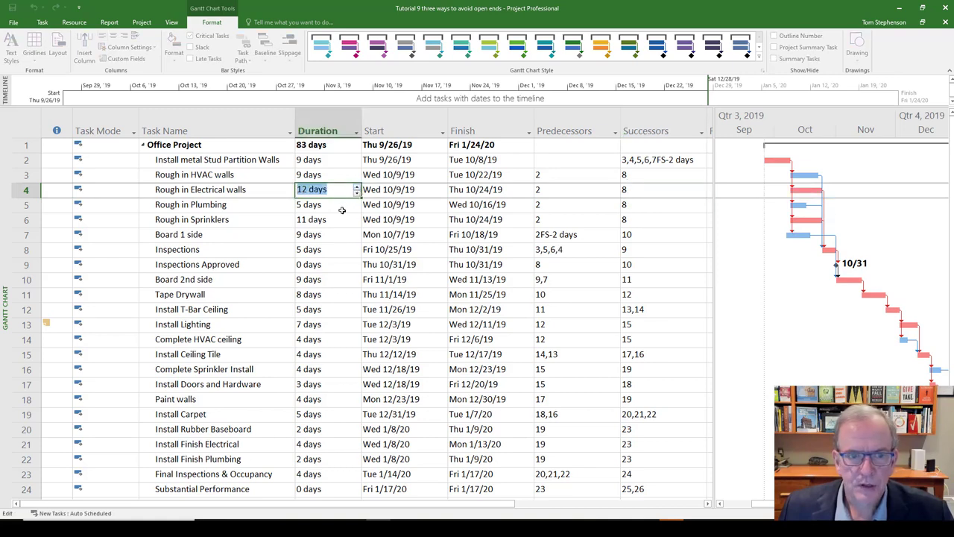
left_click(343, 206)
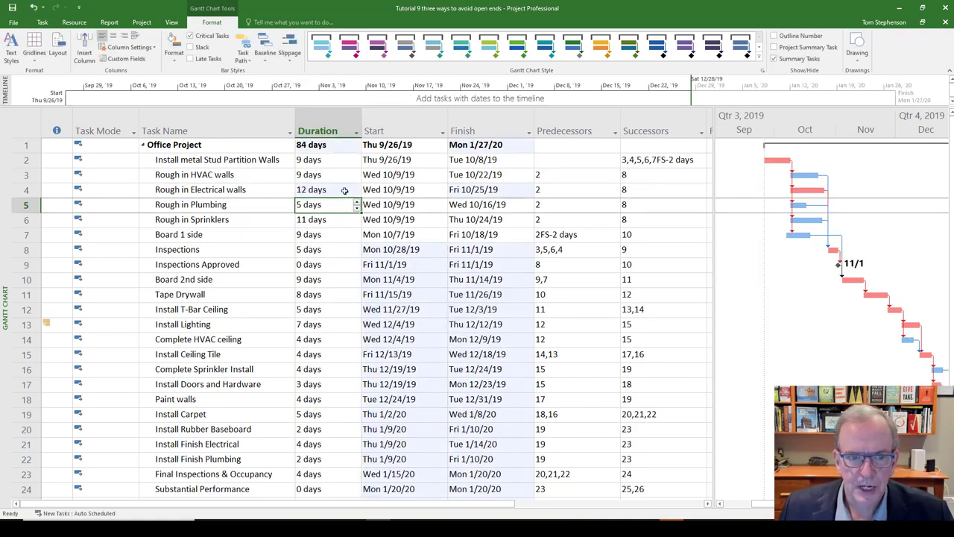
left_click(346, 190)
left_click(351, 190)
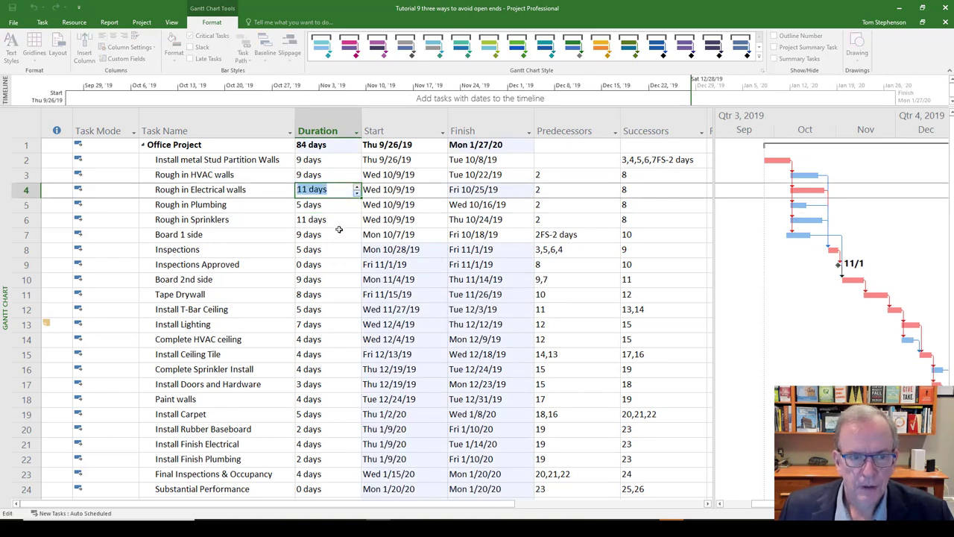
left_click(338, 234)
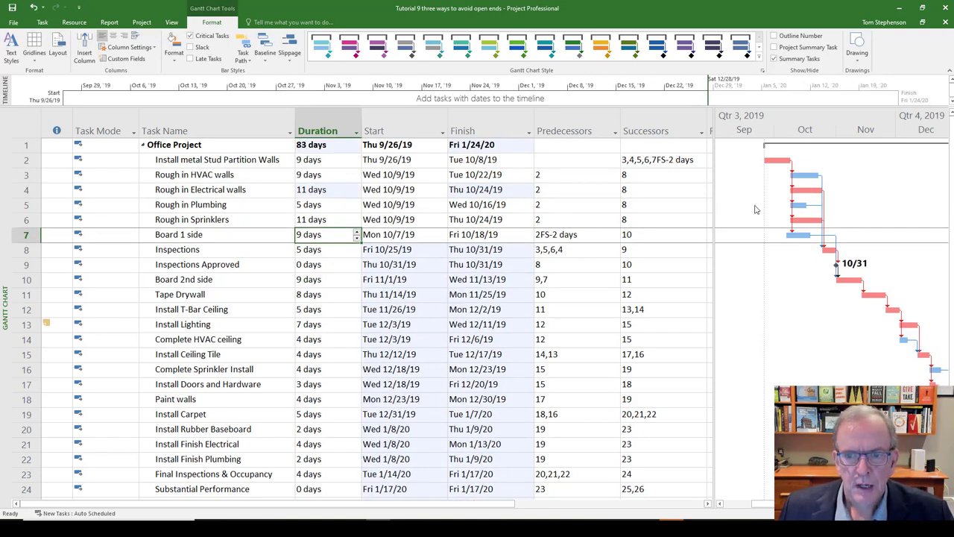
- Delete the successor of the Rough in Electrical walls task to leave it open-ended again
left_click(654, 191)
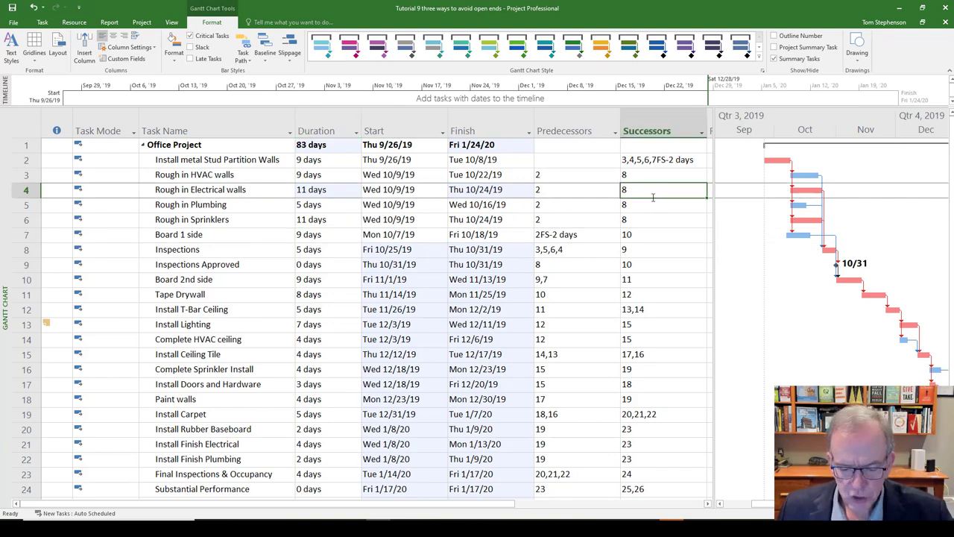
key("BackSpace")
left_click(641, 219)
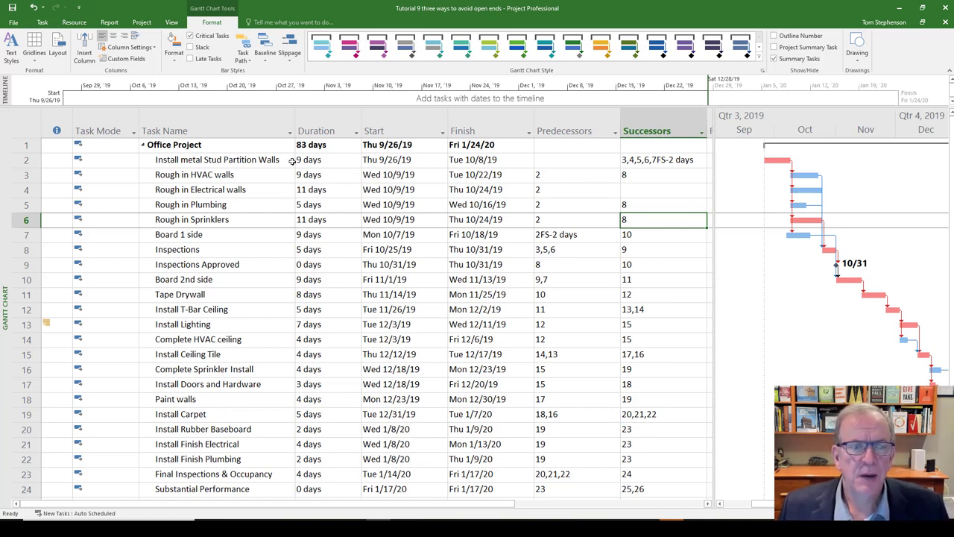
- Switch the schedule to the Network Diagram view and select the Board 2nd side task
right_click(6, 194)
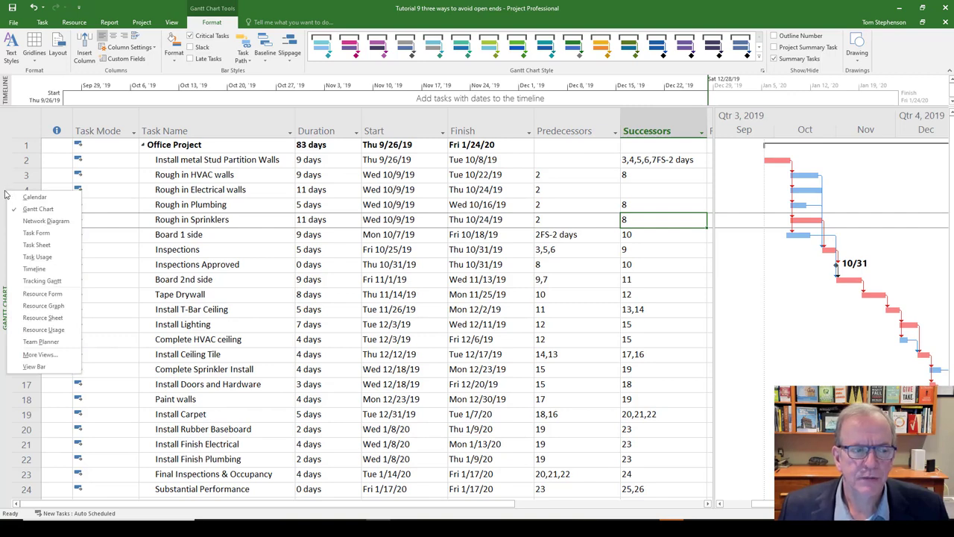
left_click(31, 223)
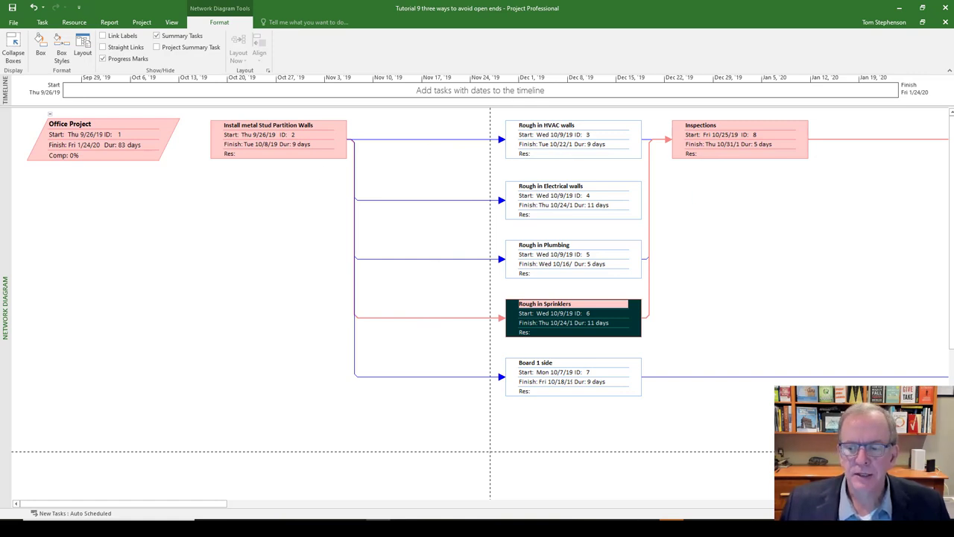
left_click(884, 513)
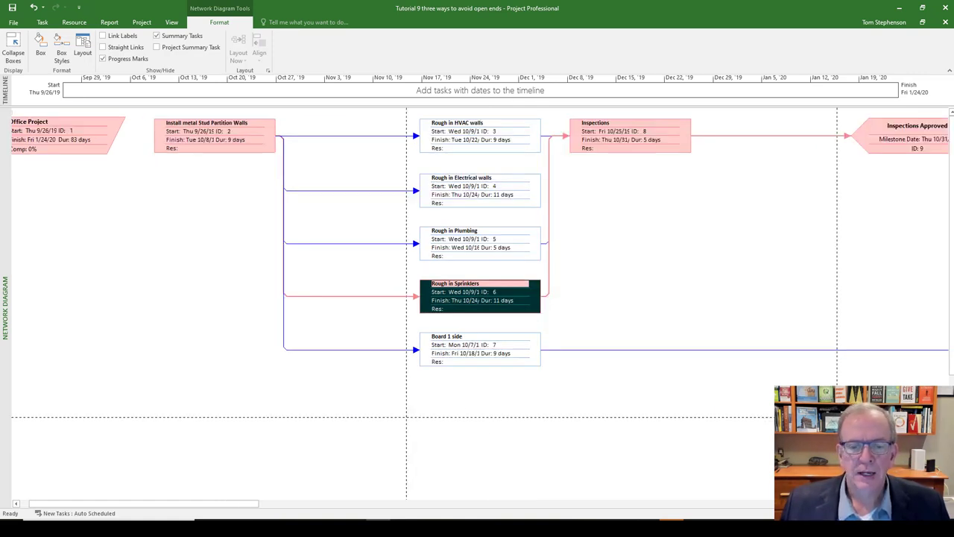
left_click(884, 513)
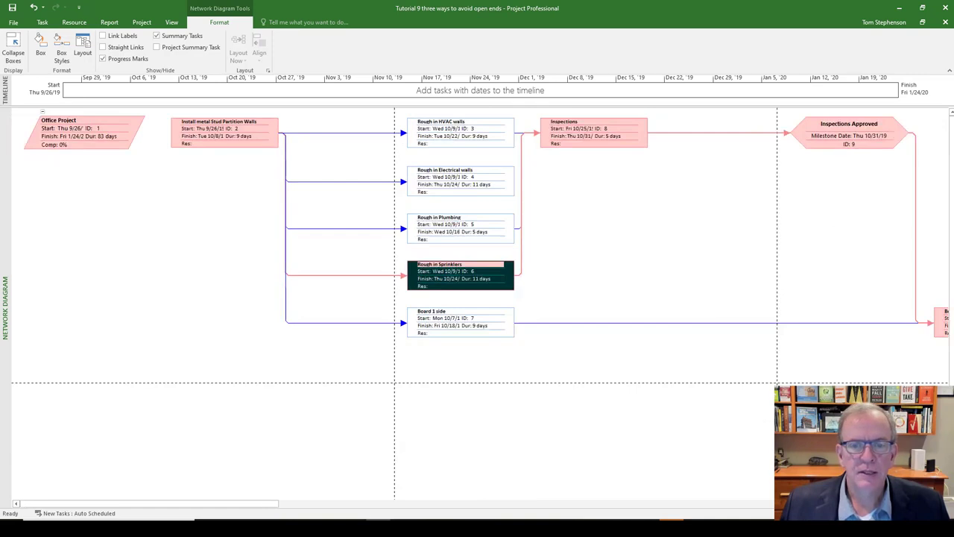
left_click_drag(215, 505, 271, 512)
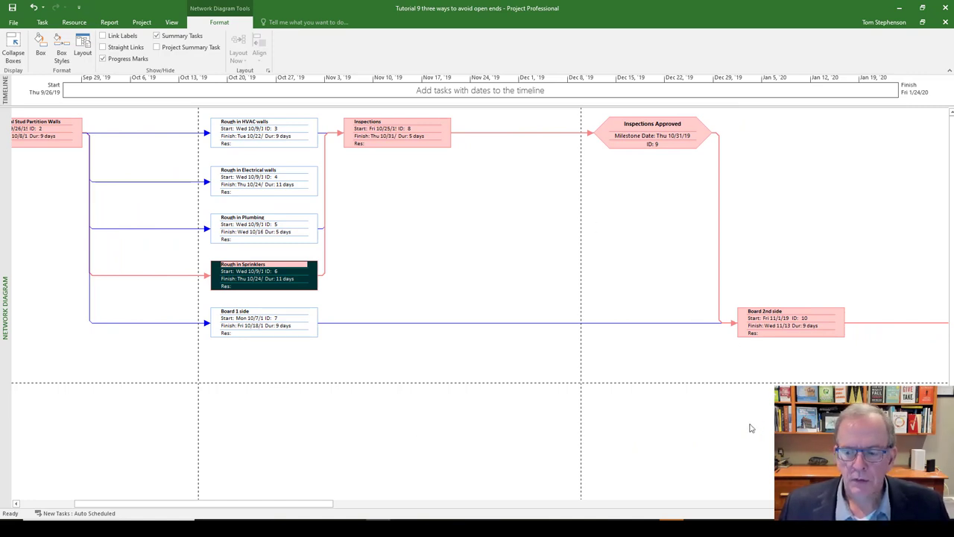
left_click(751, 325)
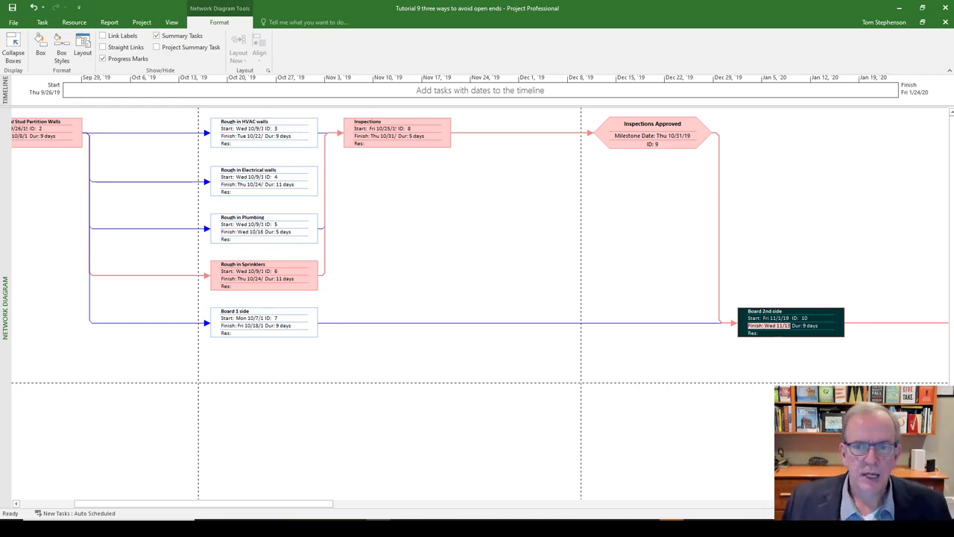
scroll(480, 299, "down", 1)
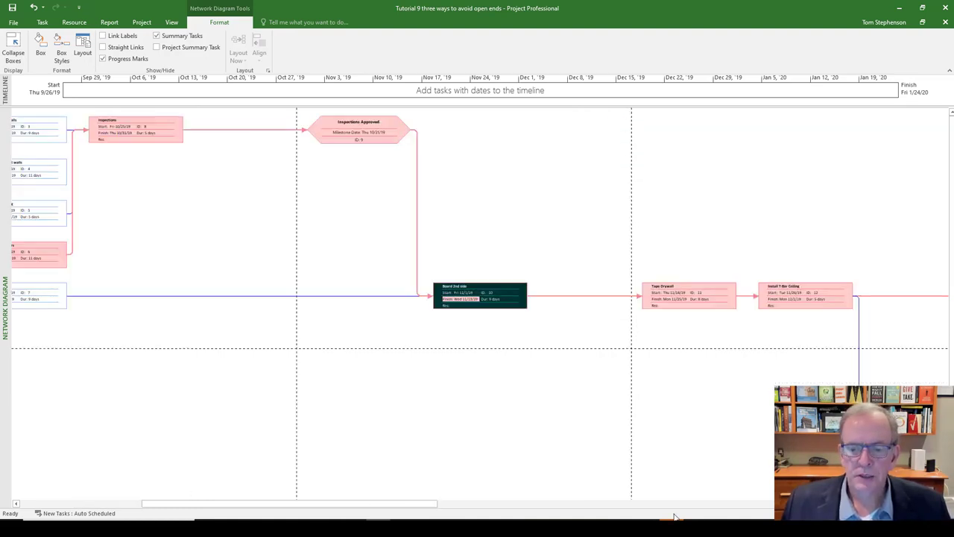
left_click_drag(403, 512, 317, 514)
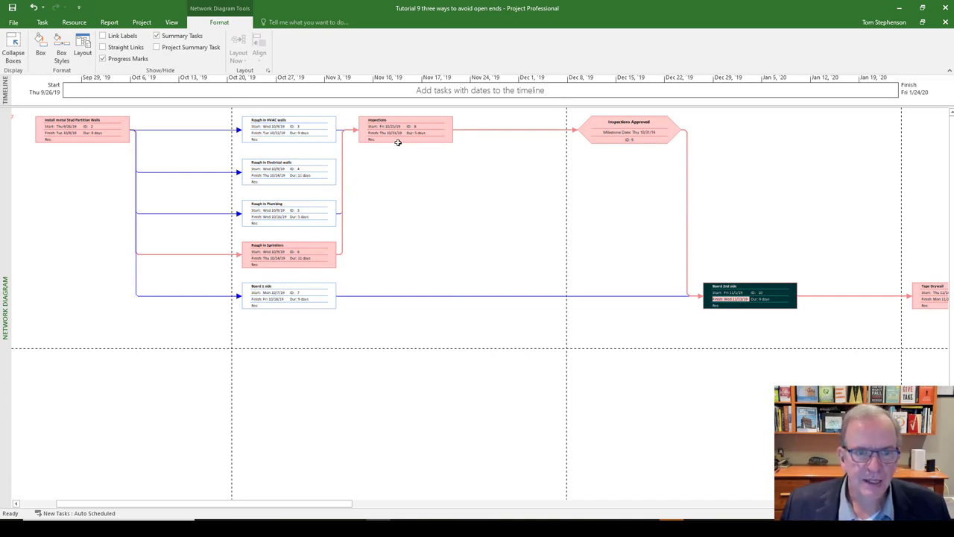
- Link the Rough in Electrical walls task to the Inspections task in the network diagram
mouse_move(400, 141)
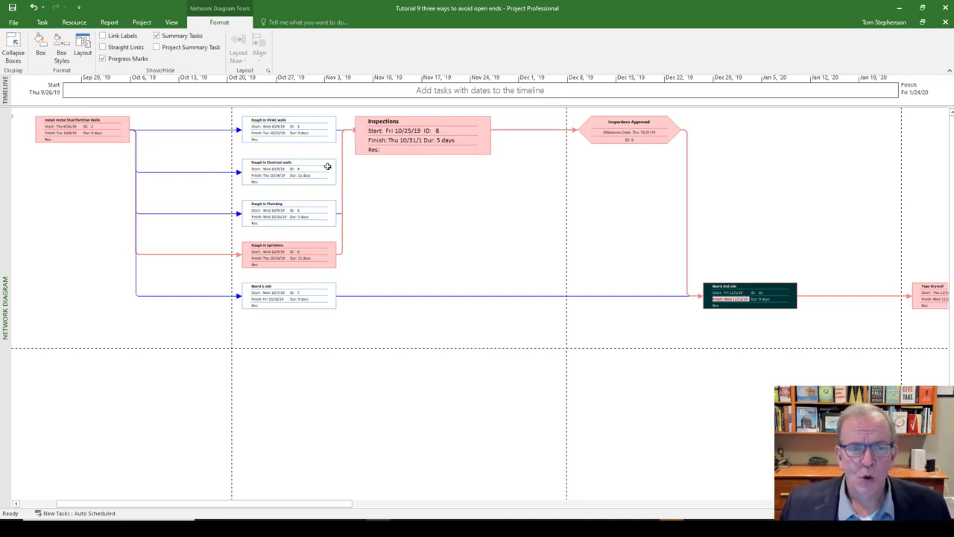
mouse_move(302, 174)
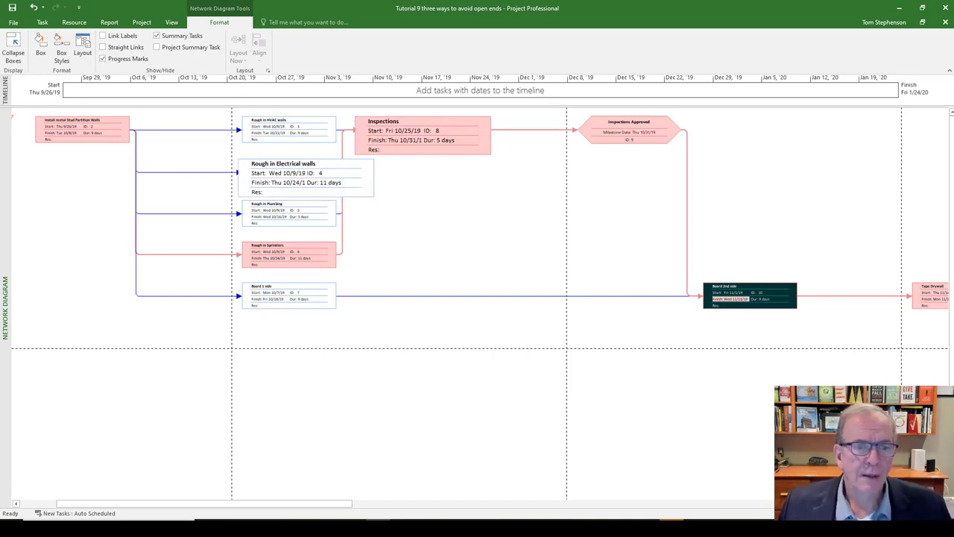
left_click_drag(302, 175, 403, 131)
left_click_drag(339, 165, 394, 131)
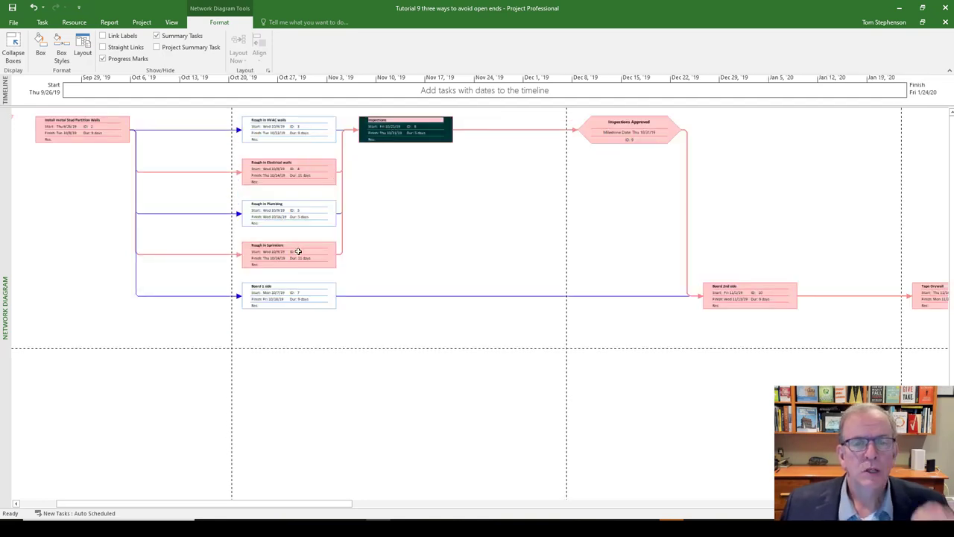
- Examine the Rough in Sprinklers task and select the Inspections Approved milestone
mouse_move(298, 252)
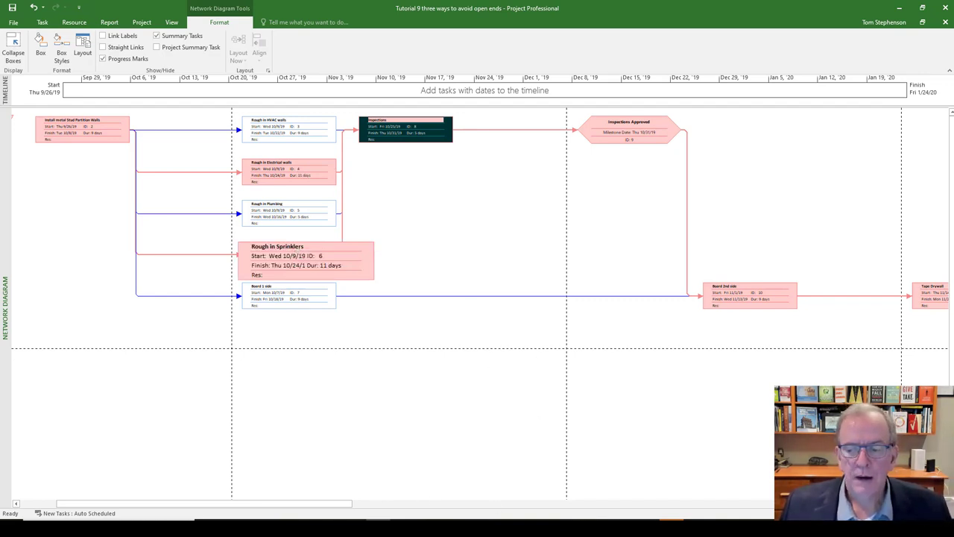
left_click(944, 504)
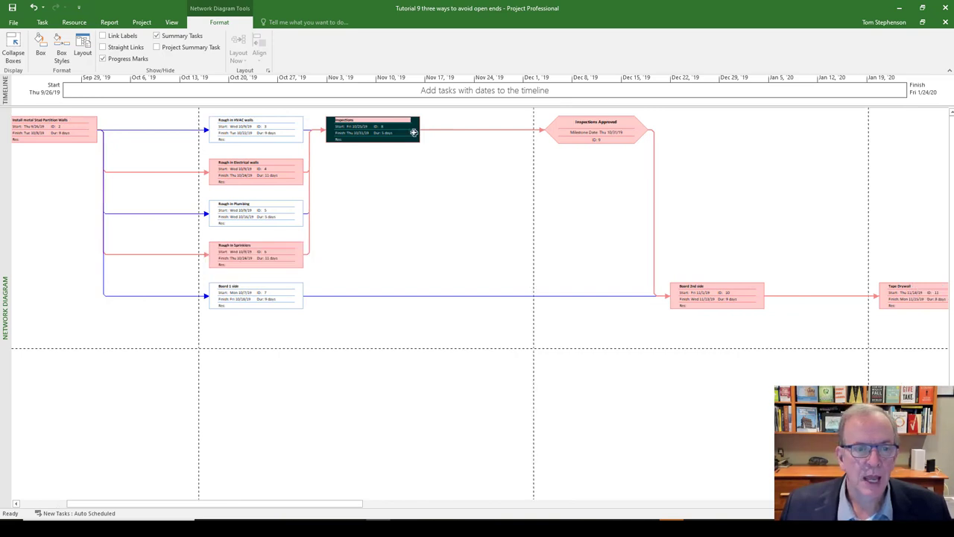
left_click(585, 127)
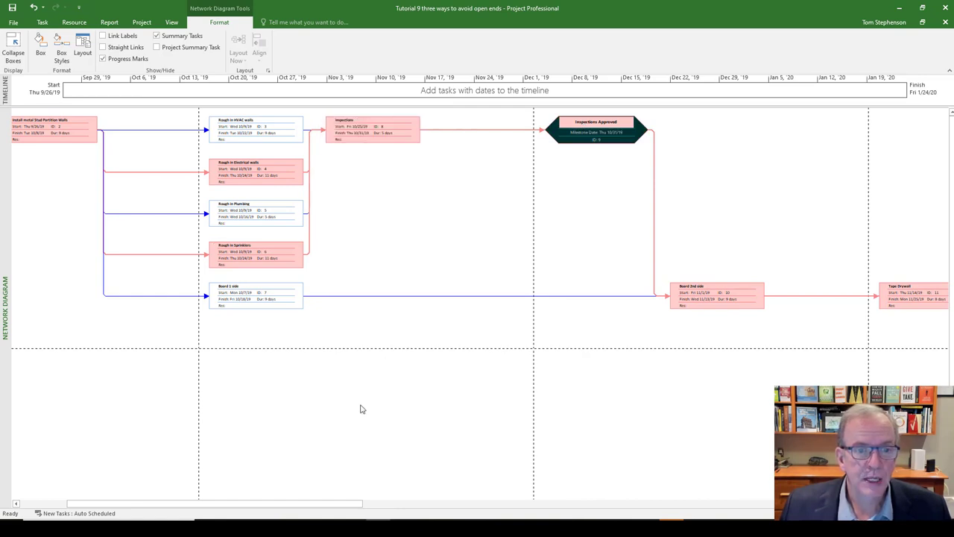
left_click_drag(163, 507, 139, 511)
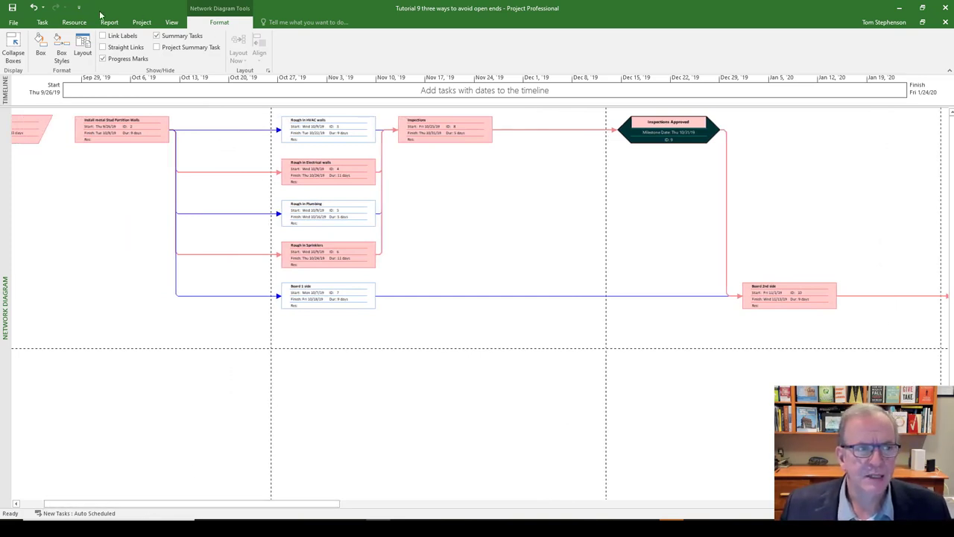
- Try to unlink Rough in Electrical walls from Inspections and undo the unlinking
left_click(43, 22)
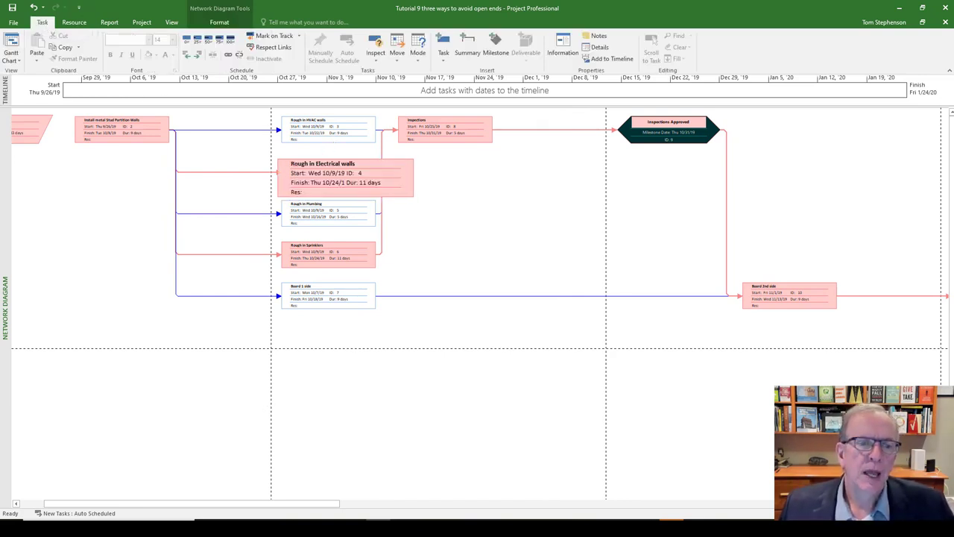
left_click(305, 170)
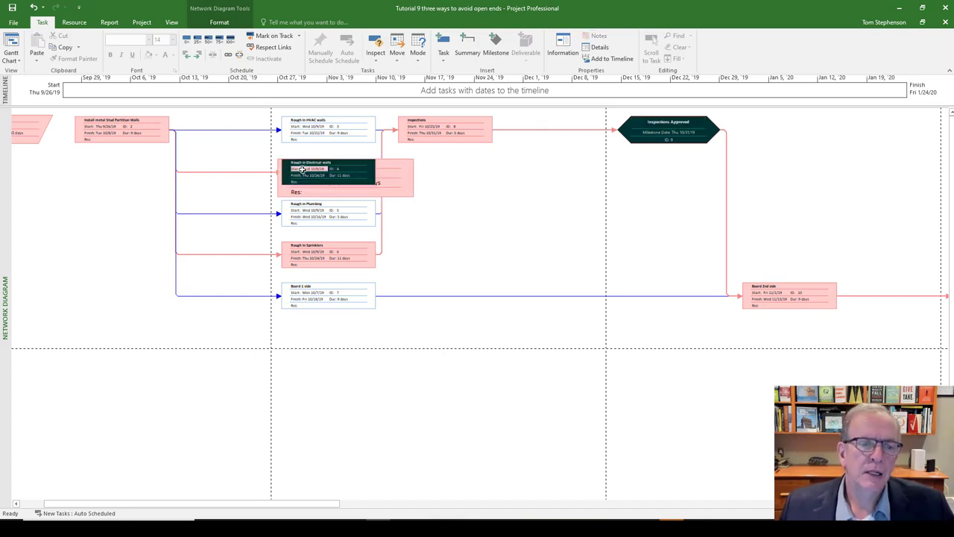
left_click(437, 126)
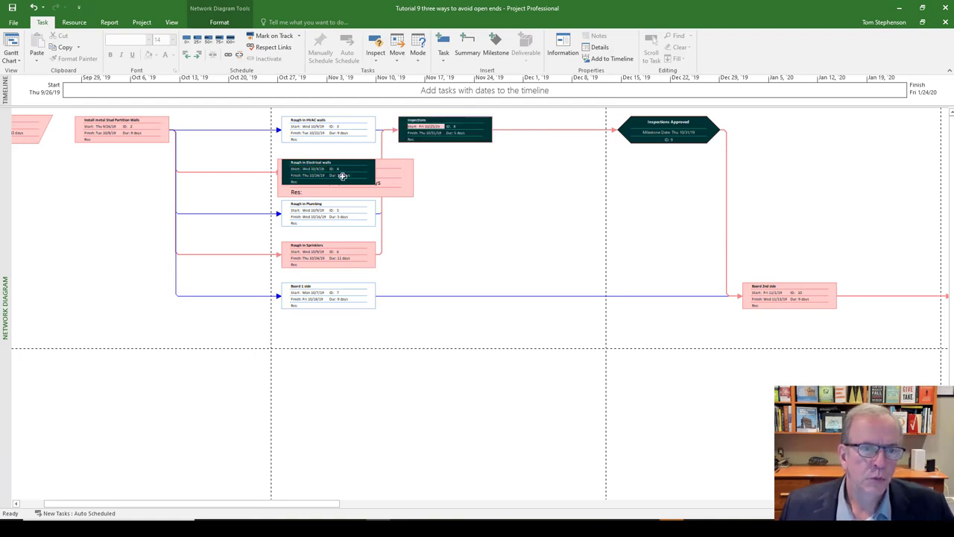
left_click(238, 58)
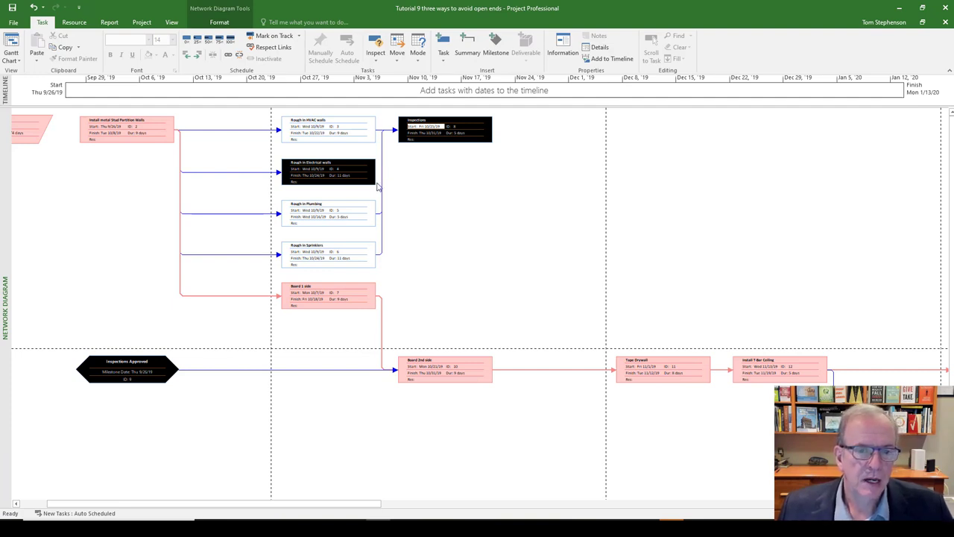
left_click(34, 7)
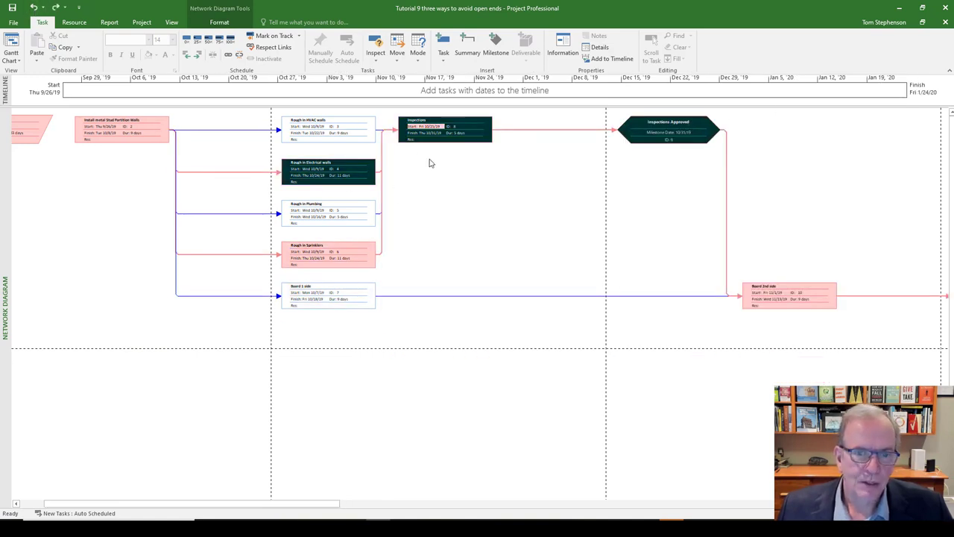
left_click(346, 174)
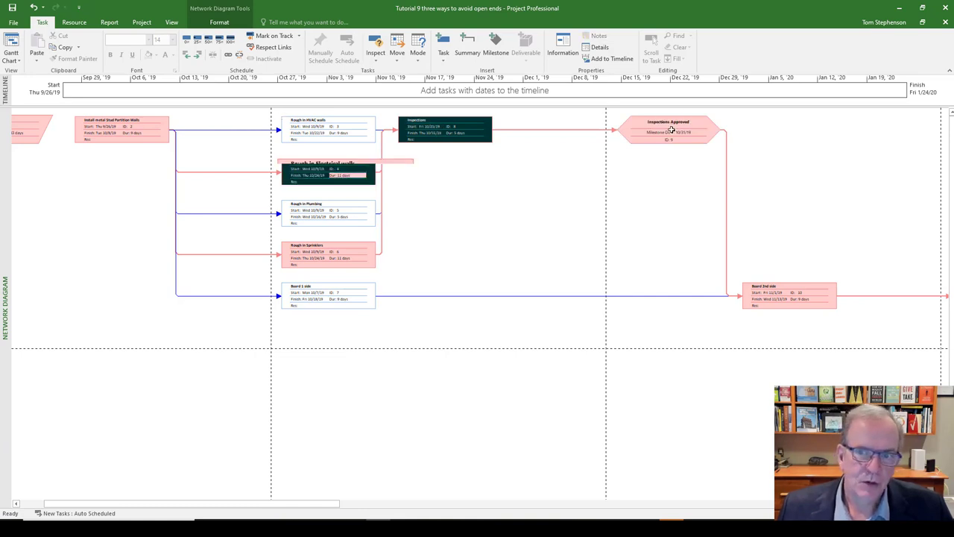
left_click(346, 252)
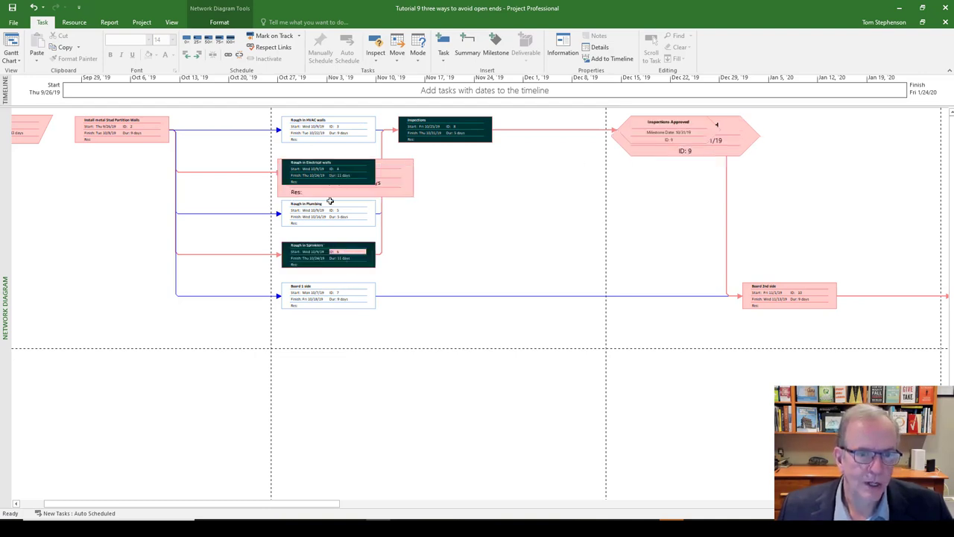
left_click(647, 132)
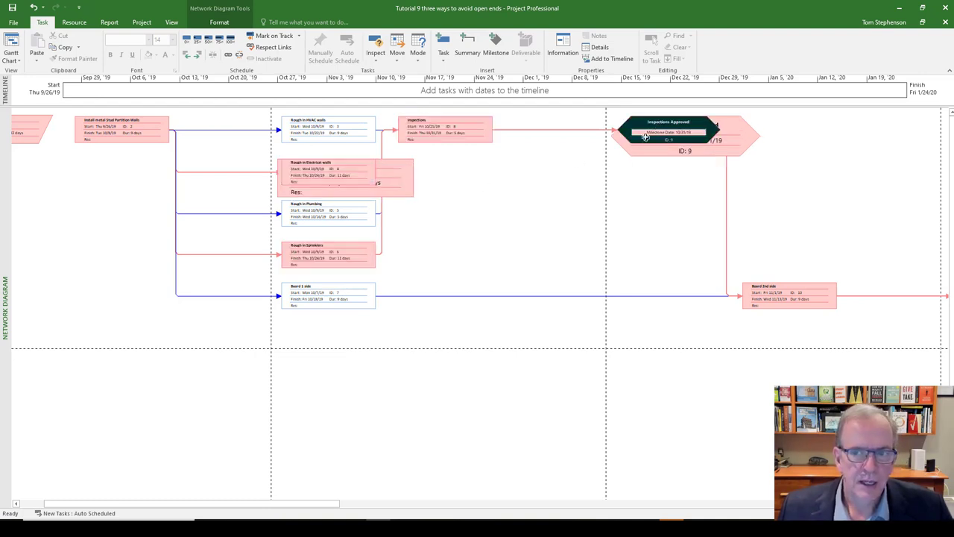
- Select the Rough in Electrical walls and Inspections tasks in the network diagram and unlink them
left_click(333, 174)
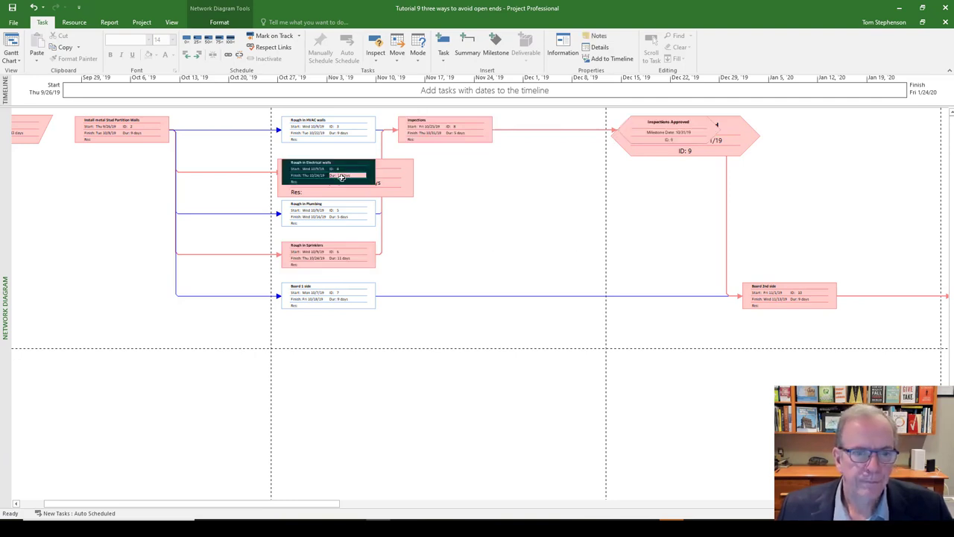
left_click(421, 131)
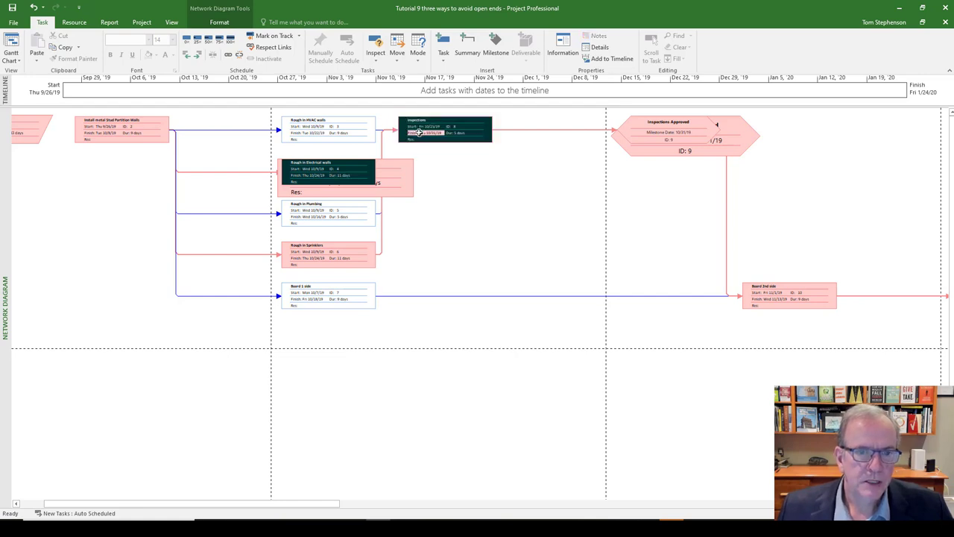
left_click(239, 57)
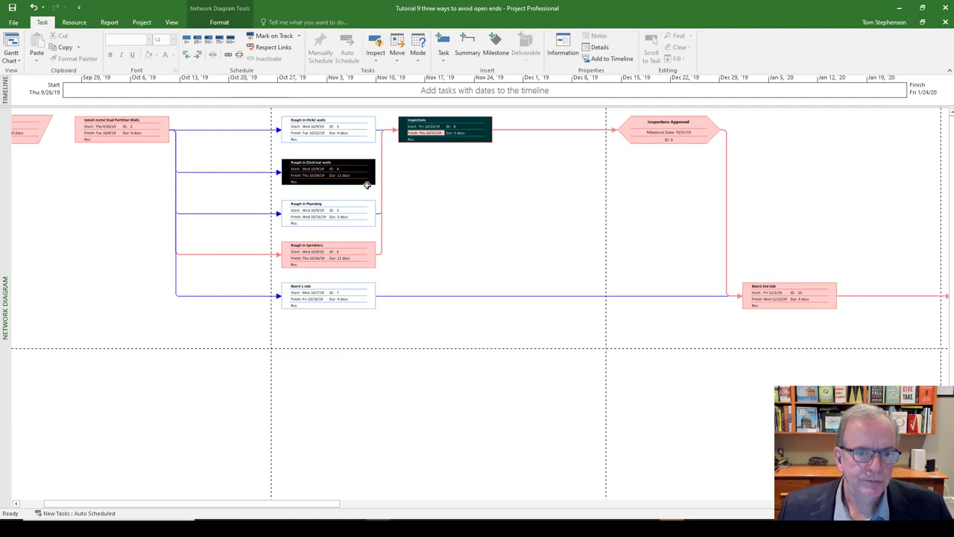
- Link Rough in Electrical walls back to Inspections in the network diagram and switch the schedule to the Gantt Chart view
left_click_drag(364, 170, 433, 136)
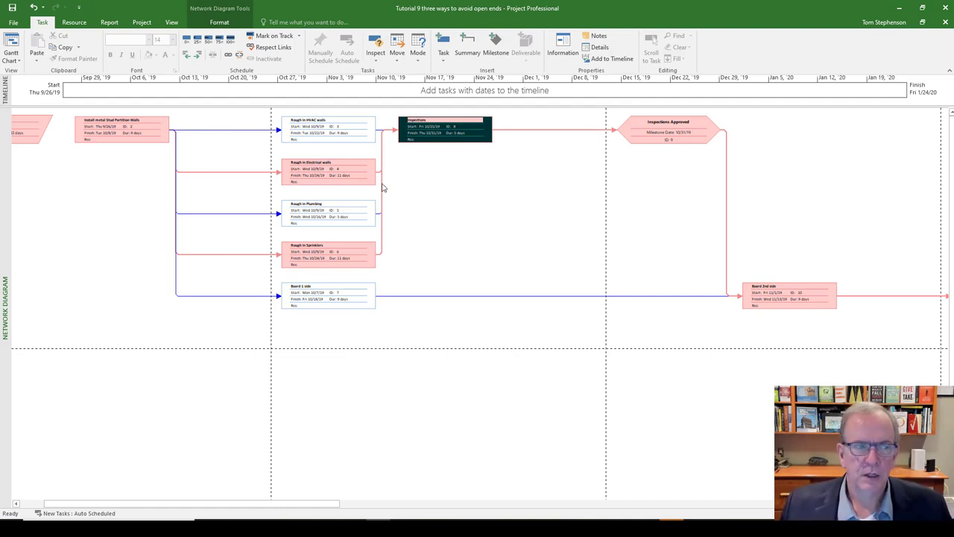
right_click(2, 147)
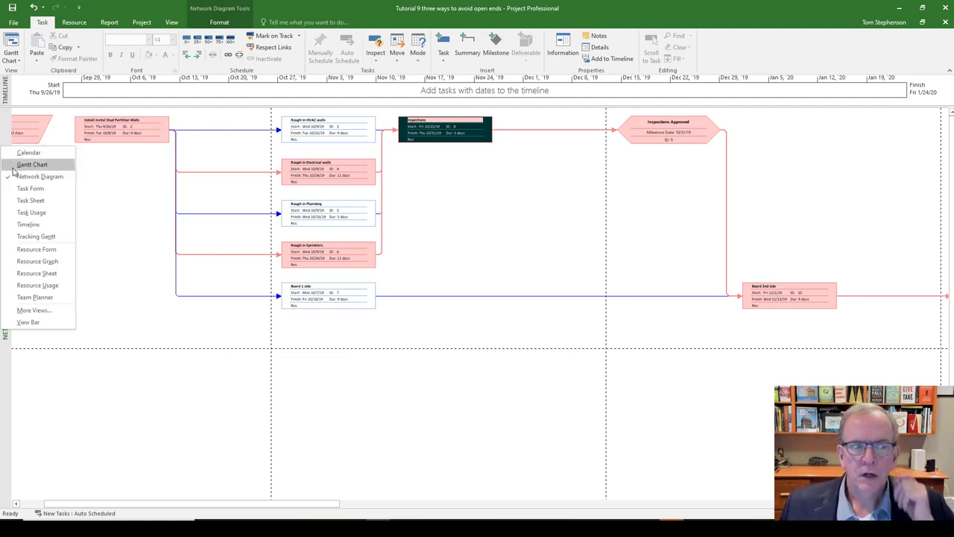
left_click(13, 169)
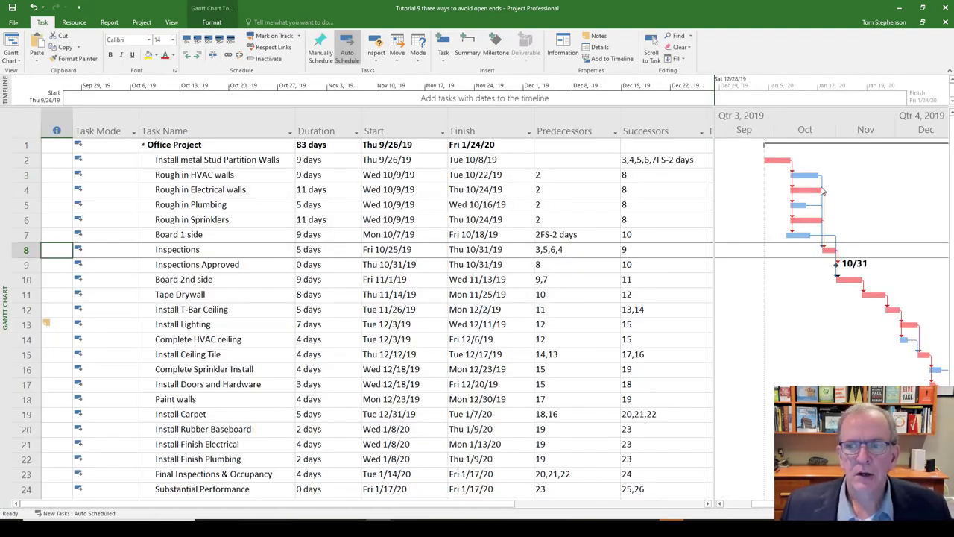